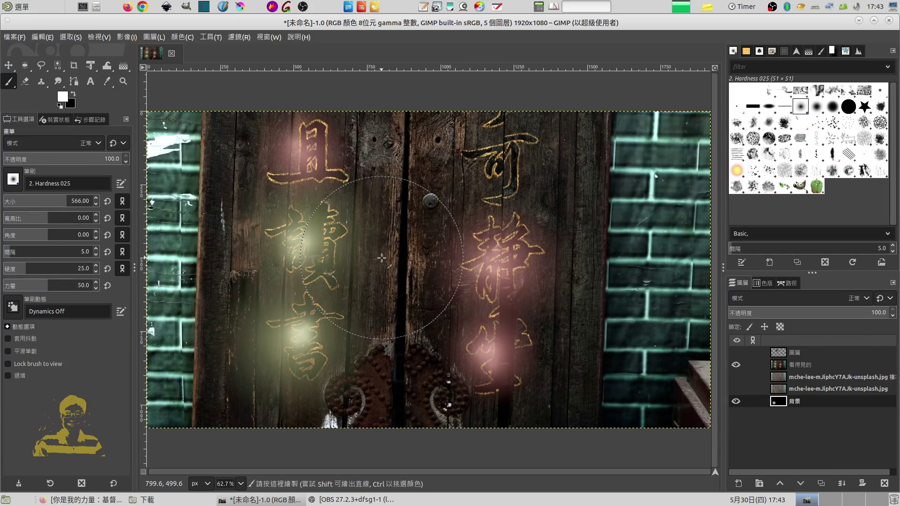
Reset colours to default black and white and create a new blank 1920×1080 image.
click(15, 37)
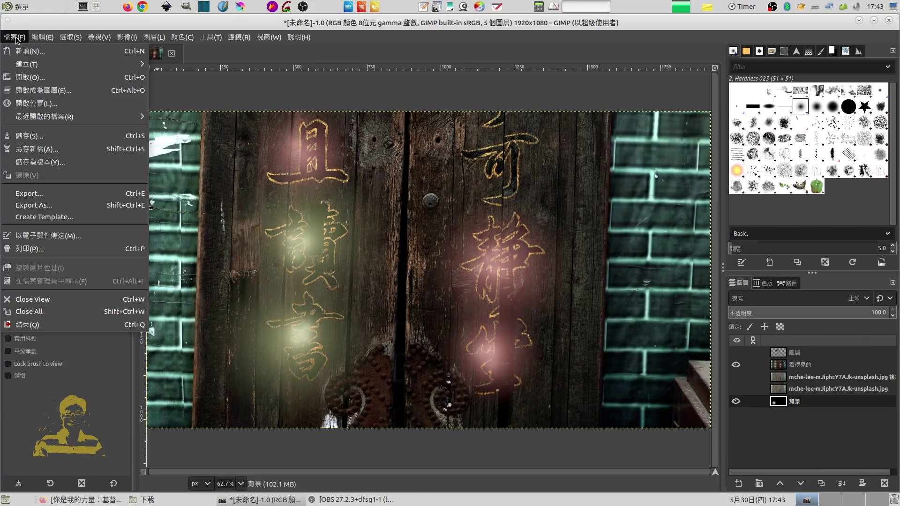
click(22, 51)
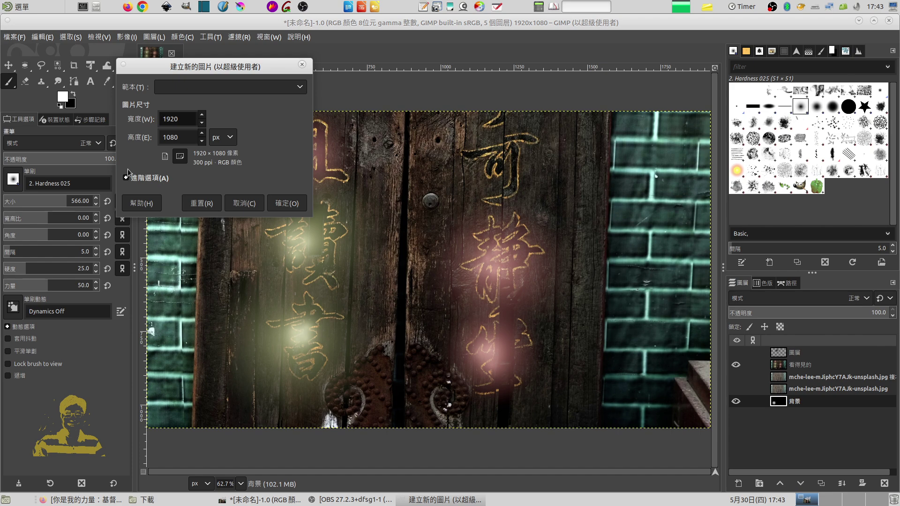
click(244, 203)
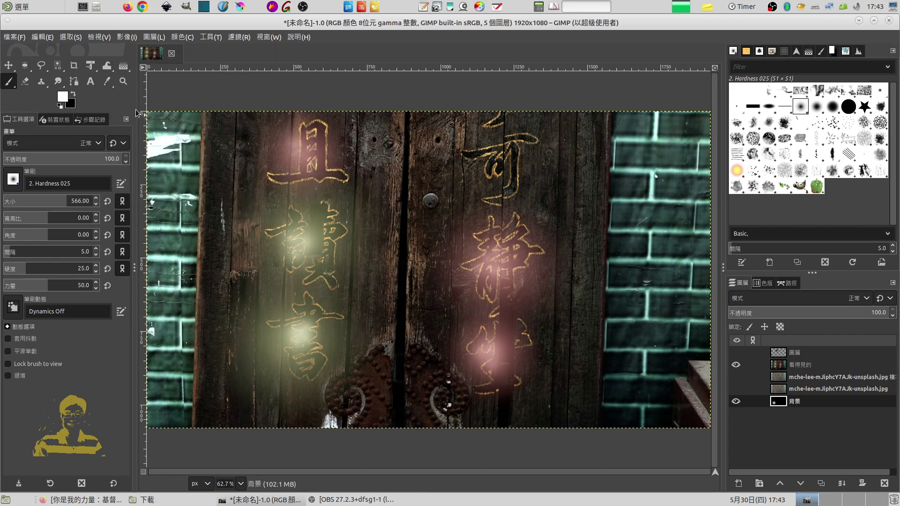
click(59, 107)
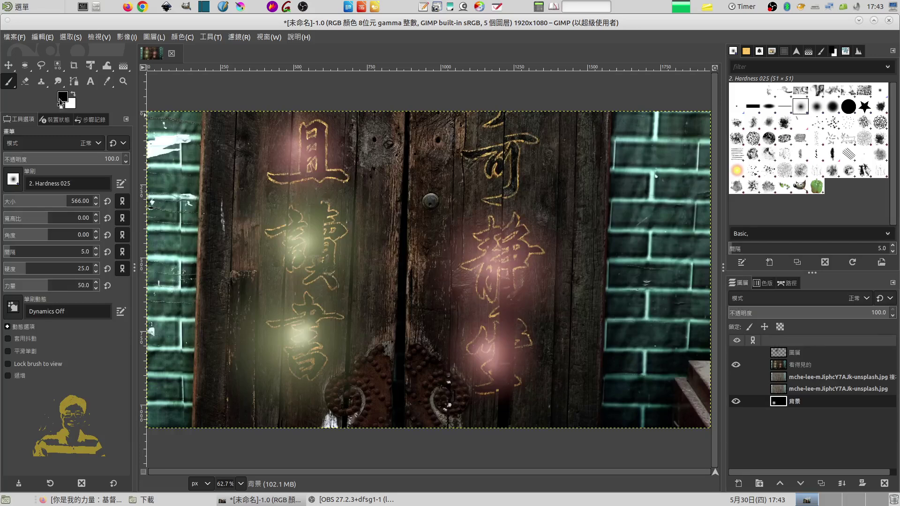
click(14, 37)
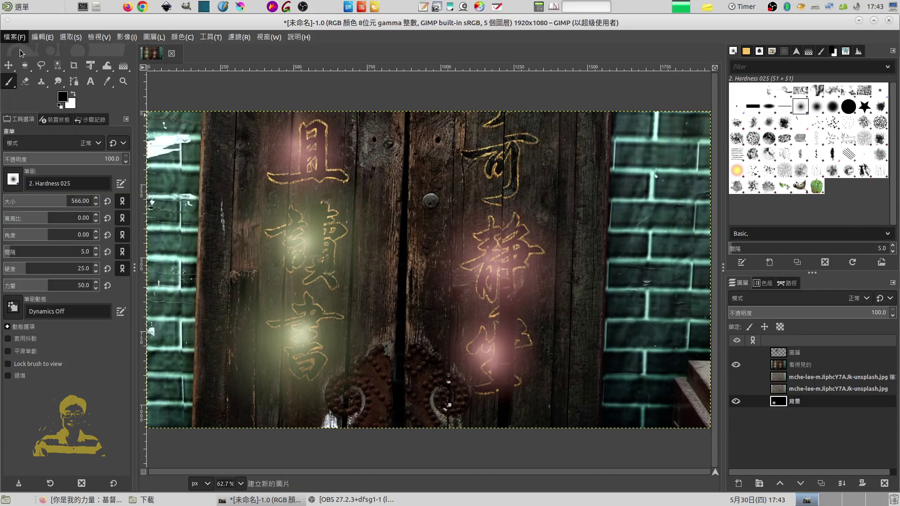
click(288, 202)
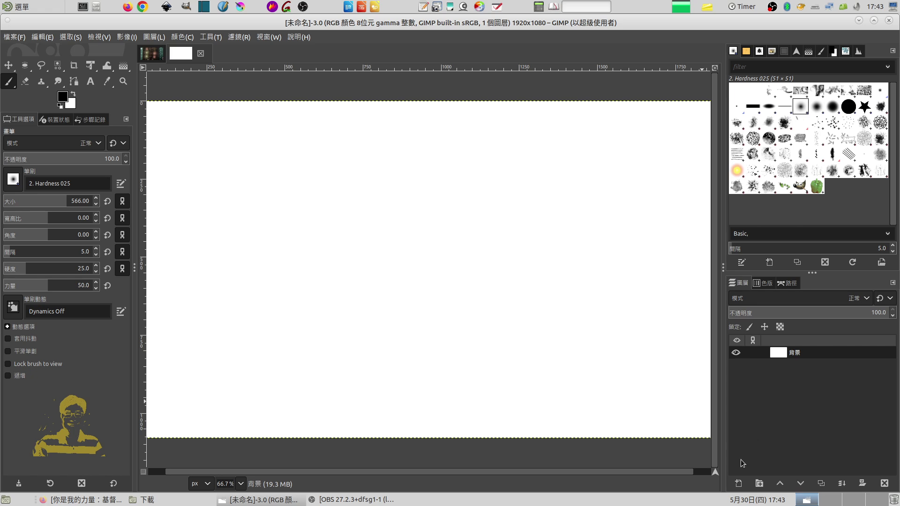
Add a new transparent layer and fill it with solid black.
click(740, 484)
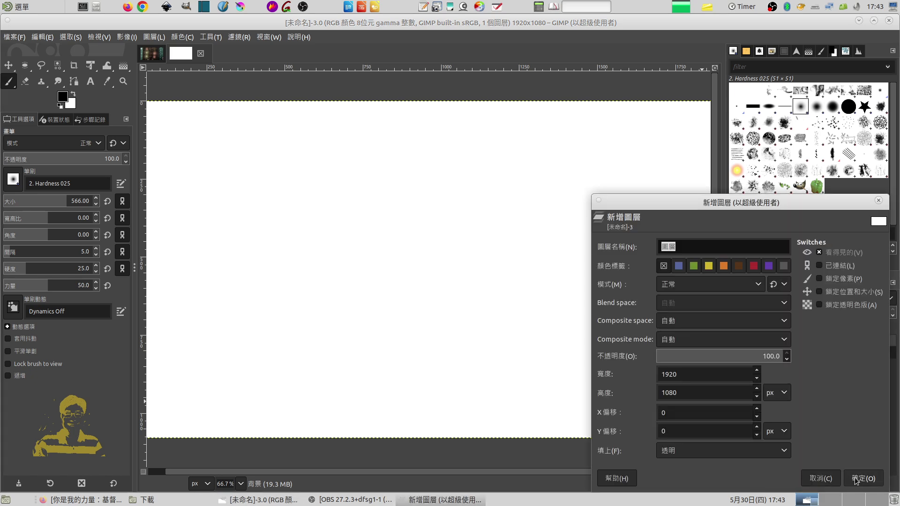
click(821, 481)
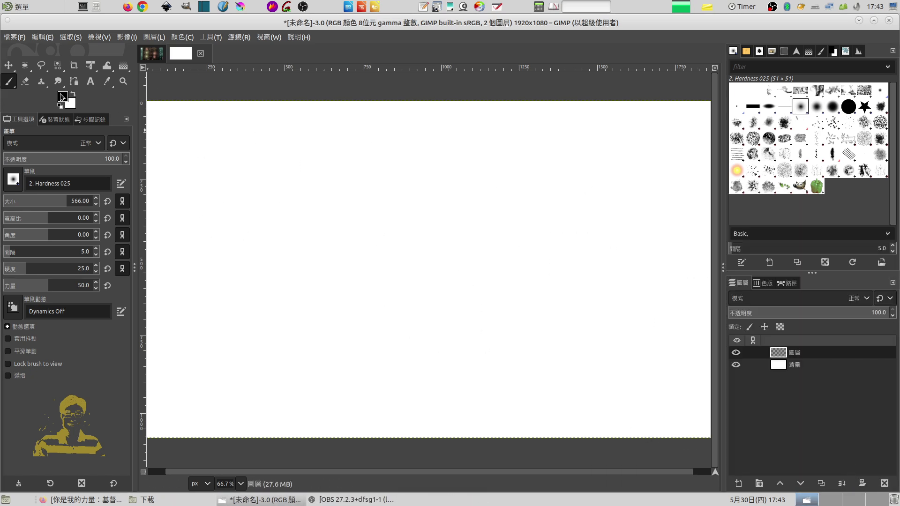
drag(62, 96, 192, 143)
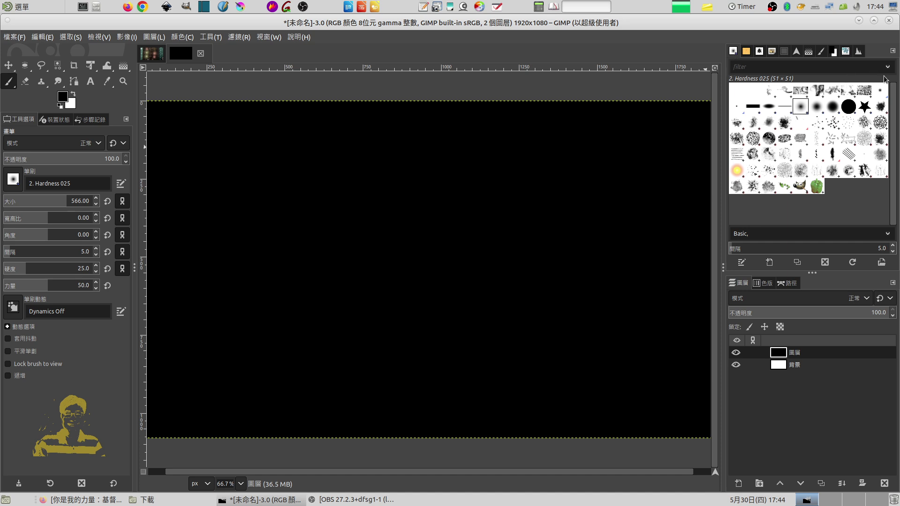
Open and close the panel options, then make white the foreground colour.
click(893, 51)
mouse_move(830, 51)
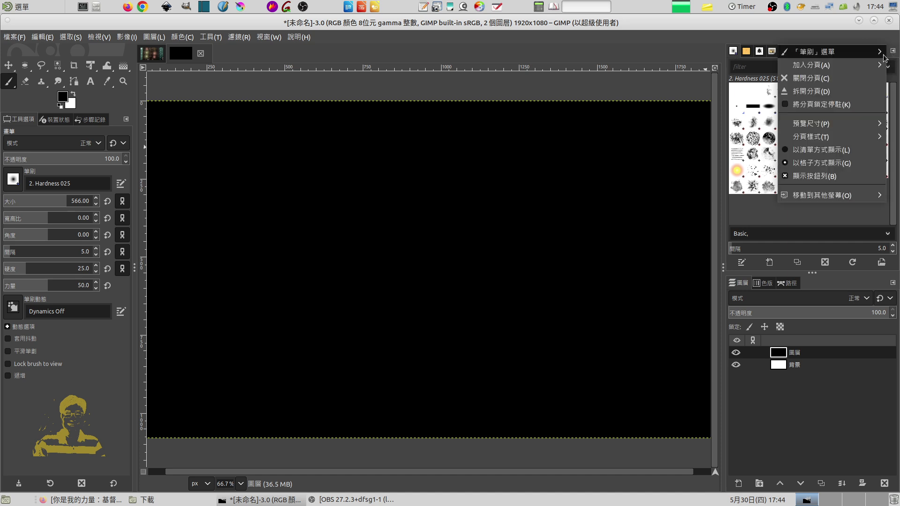
mouse_move(816, 65)
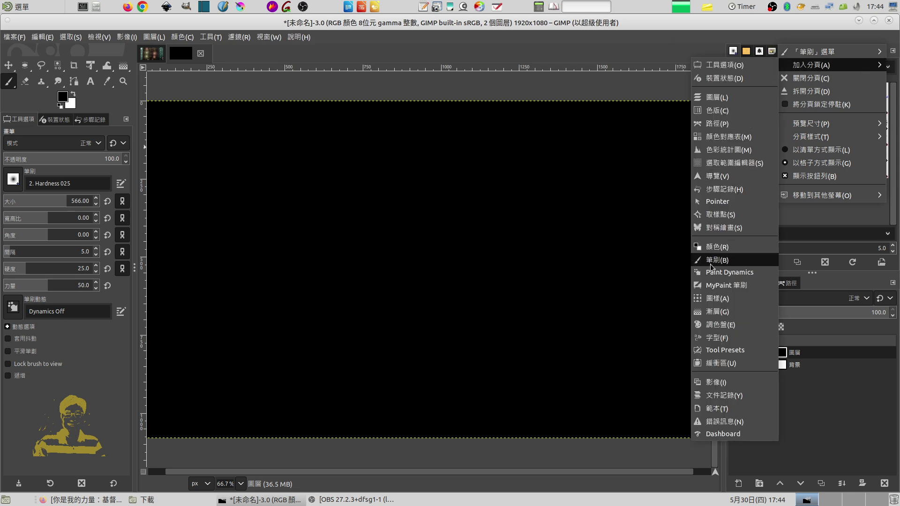
click(673, 50)
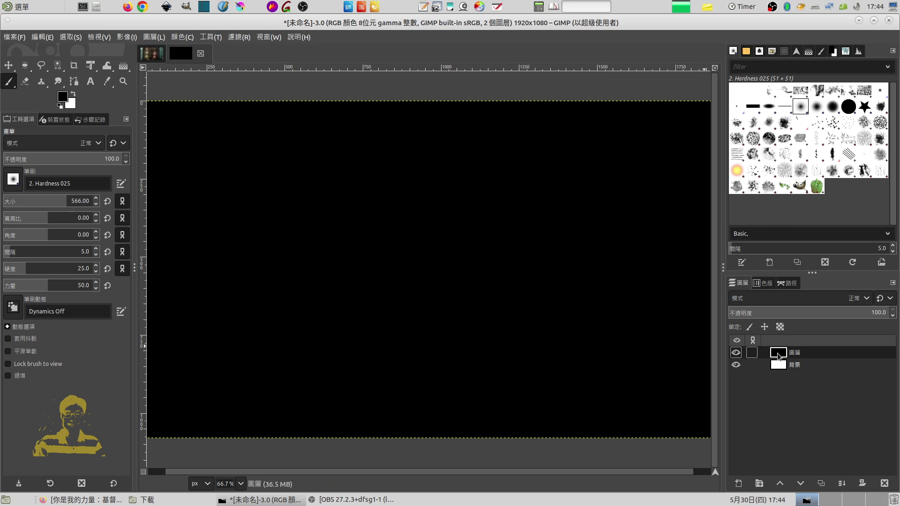
click(74, 94)
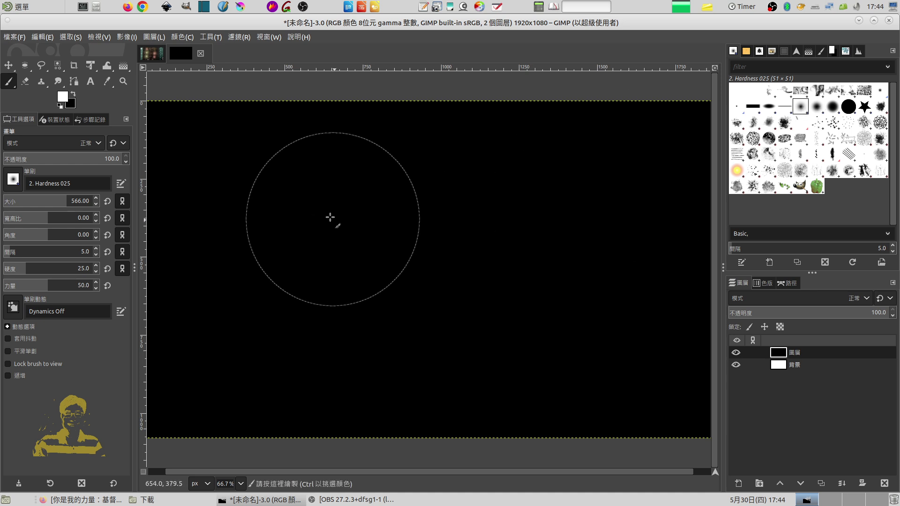
Paint a soft white spot upper left, hide the black layer, and restore black as foreground.
click(278, 202)
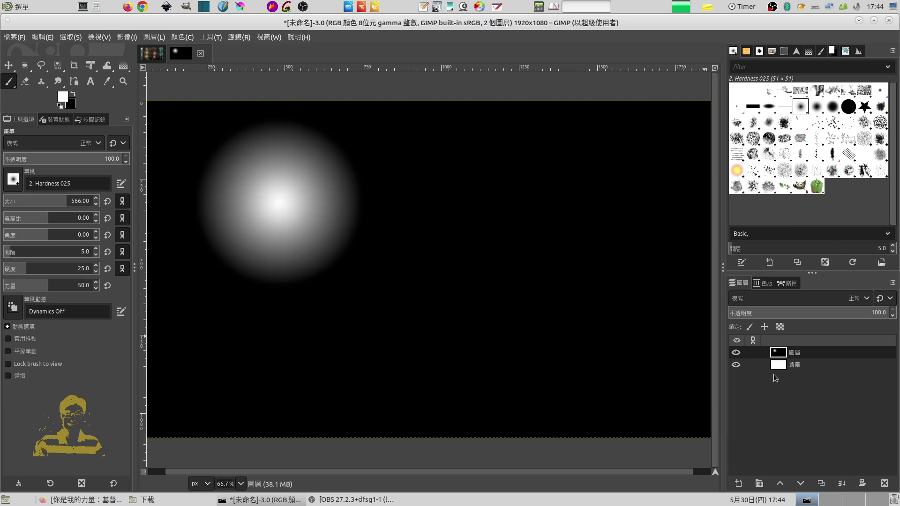
click(736, 353)
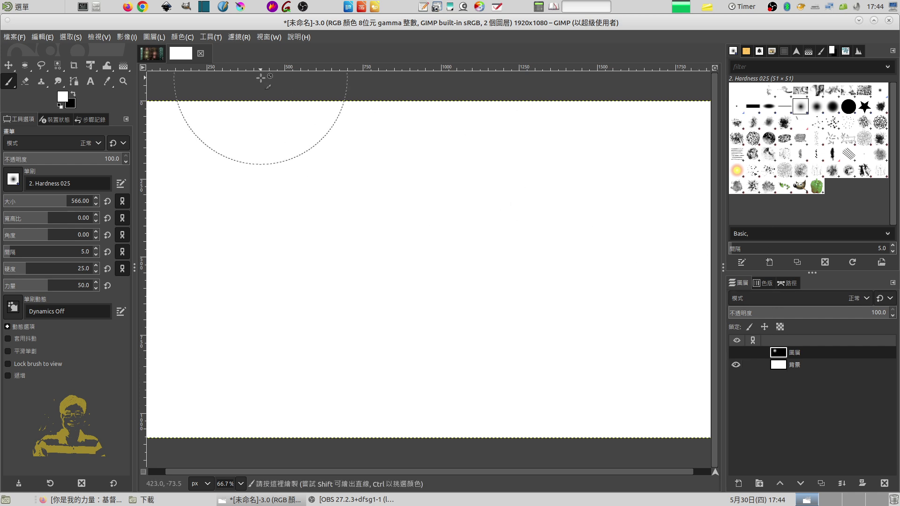
click(72, 94)
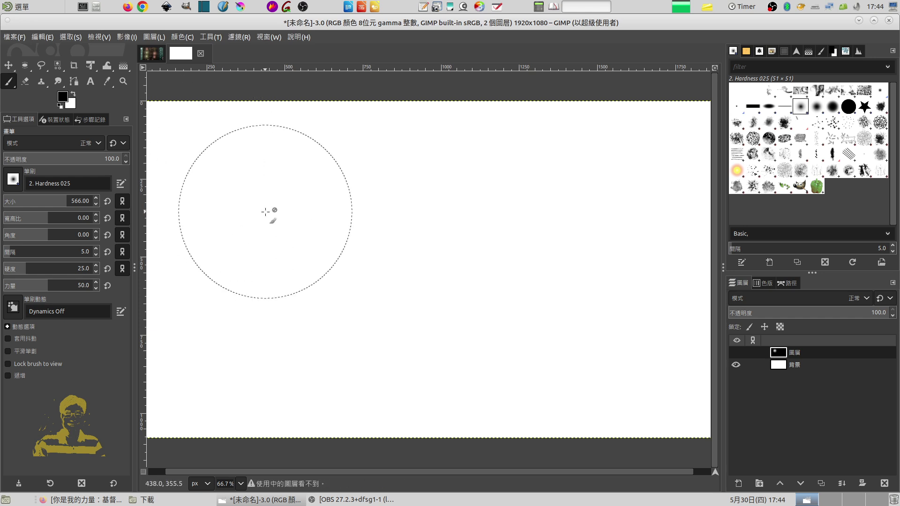
click(62, 97)
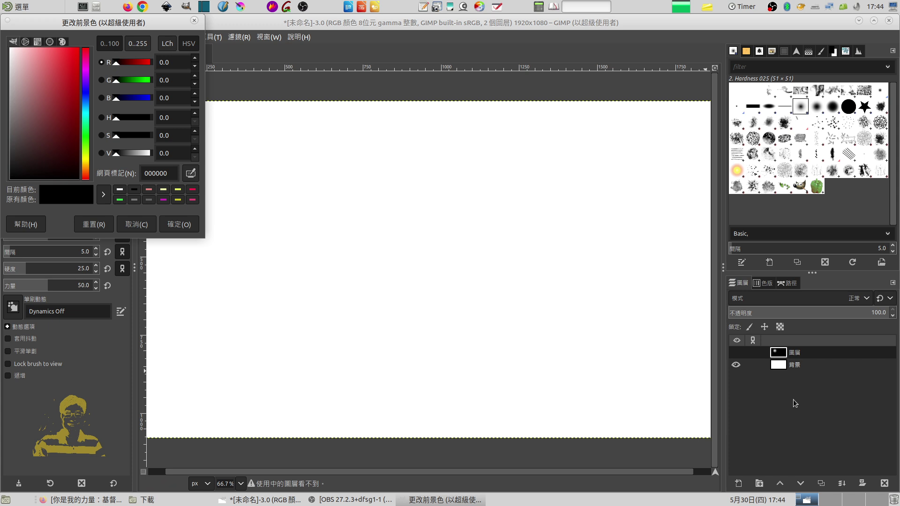
Add another transparent layer, dismissing the colour picker unchanged.
click(739, 484)
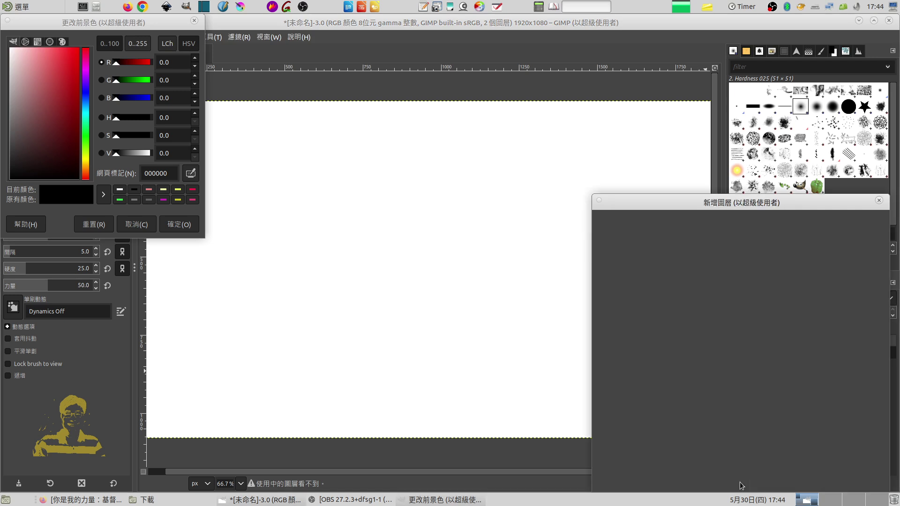
click(867, 481)
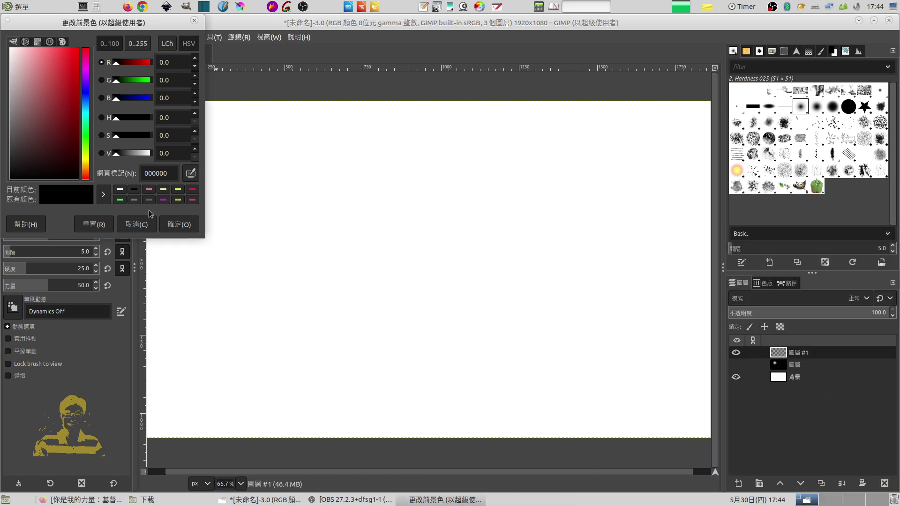
click(138, 225)
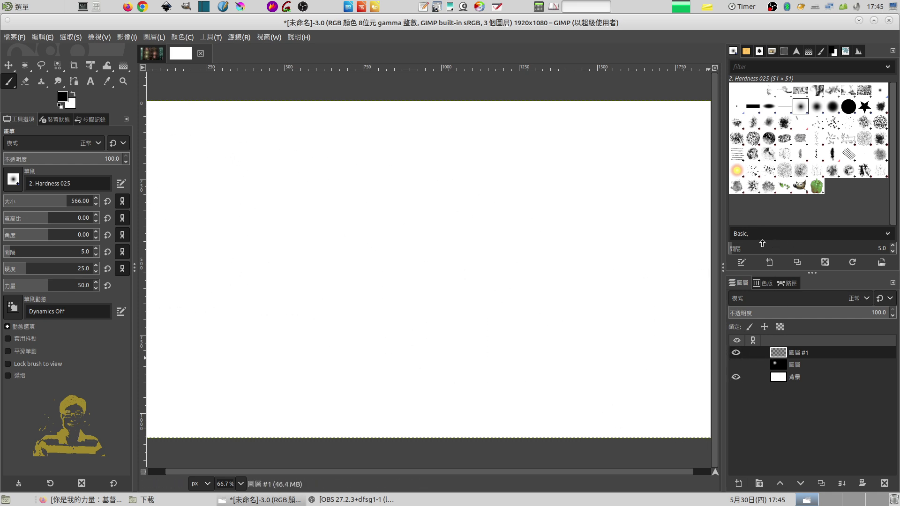
Paint two soft black spots and a small hard-edged Hardness 100 black dot upper right.
click(253, 195)
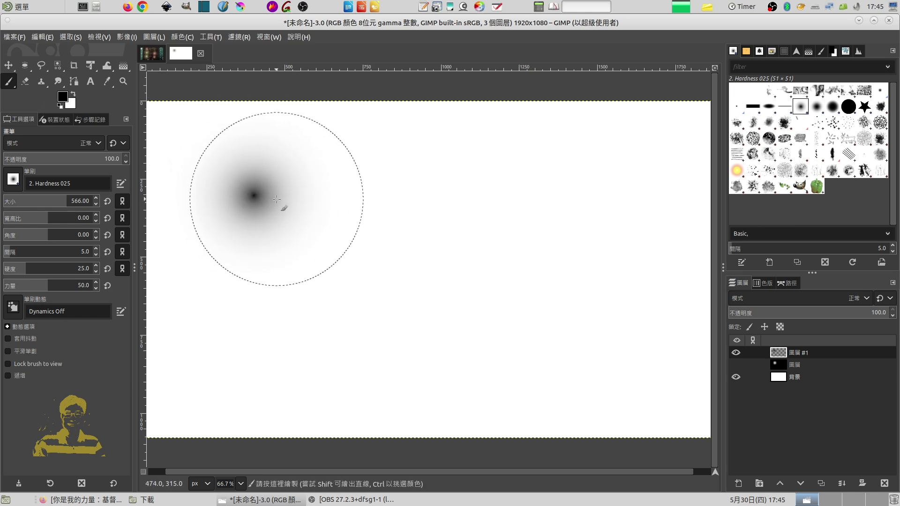
click(257, 194)
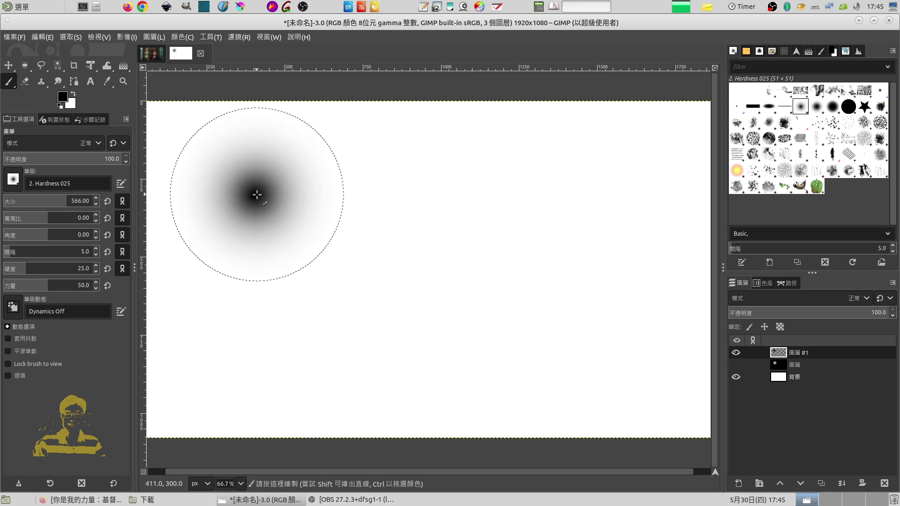
click(413, 196)
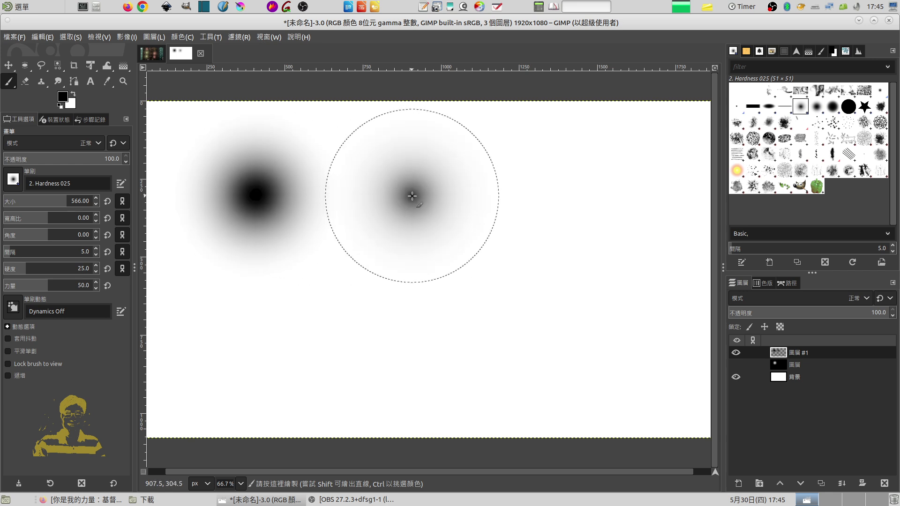
click(412, 196)
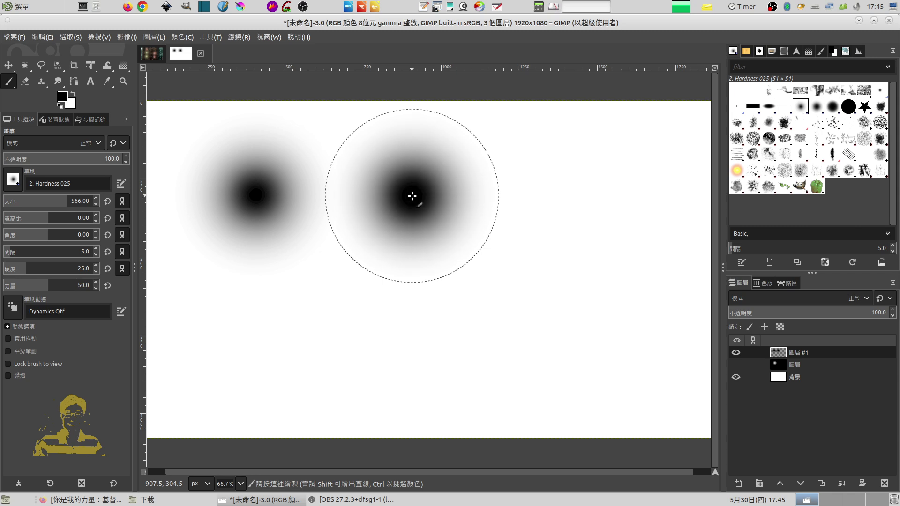
click(412, 196)
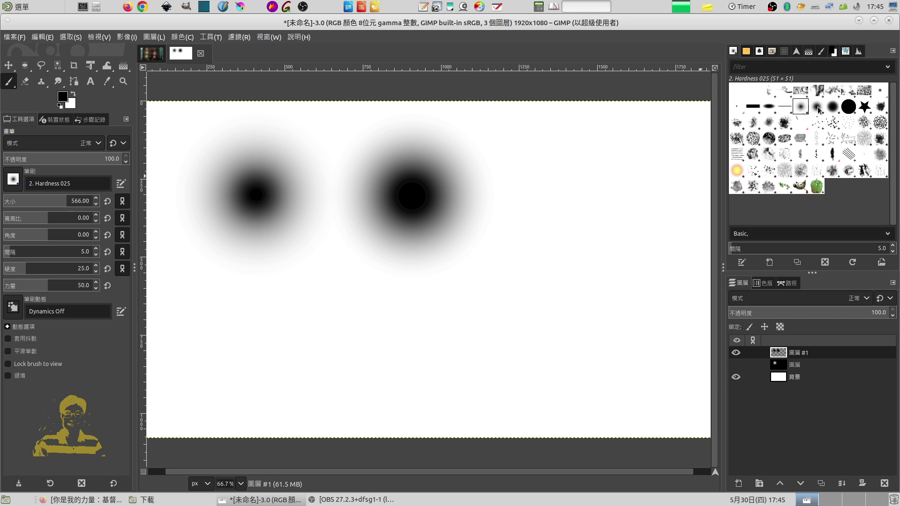
click(848, 107)
click(572, 173)
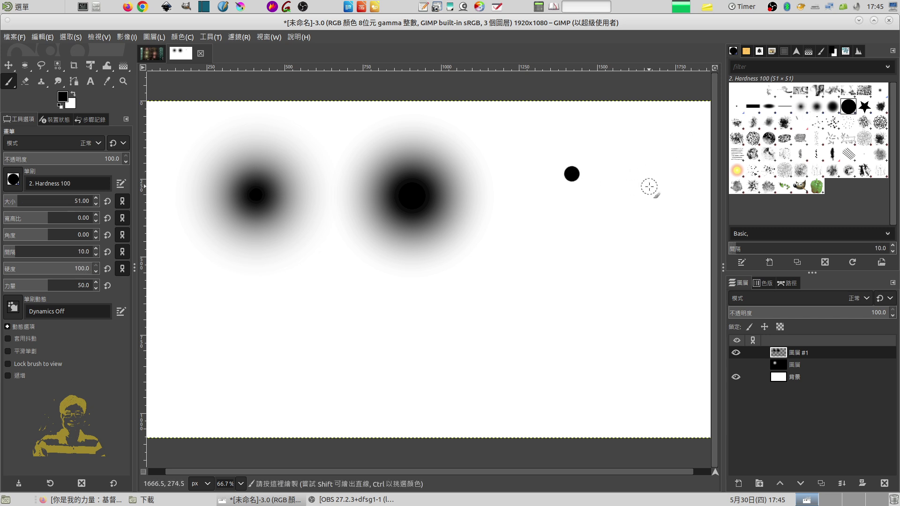
click(803, 108)
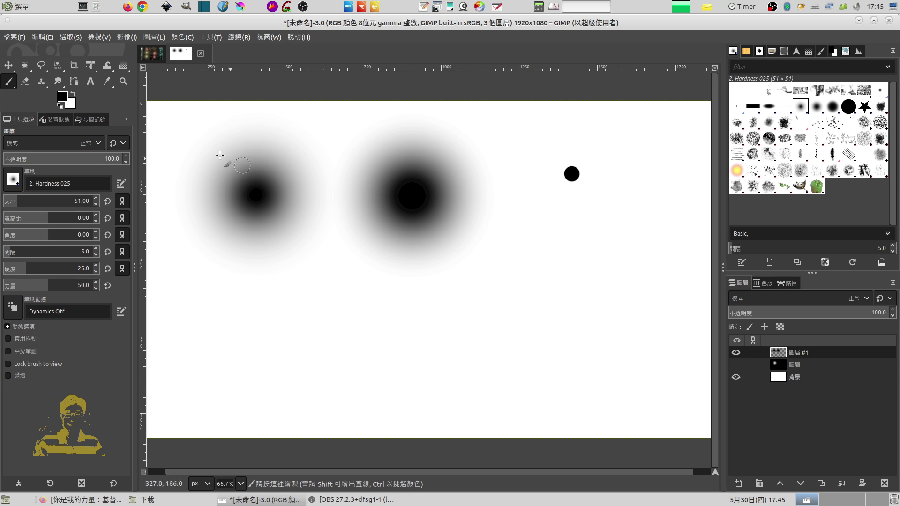
Set magenta as the foreground with a Hardness 050 brush at size 559.
click(64, 97)
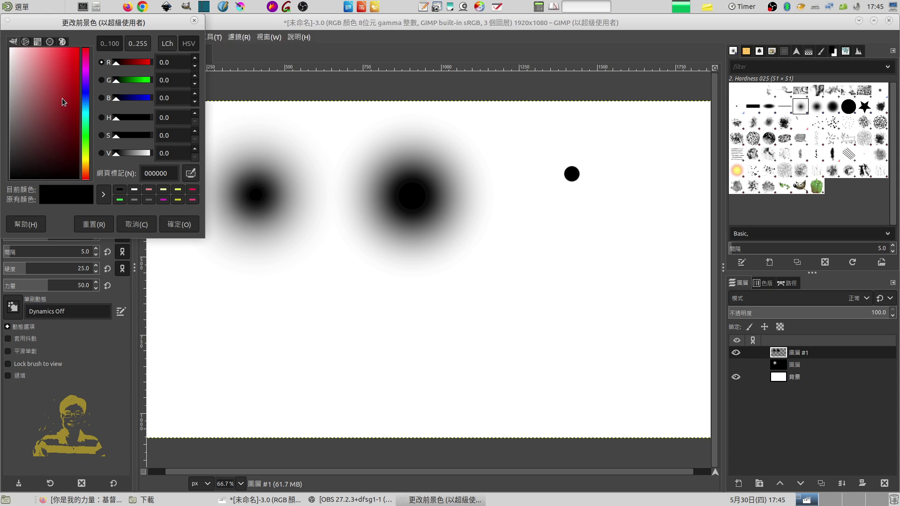
click(87, 64)
click(180, 225)
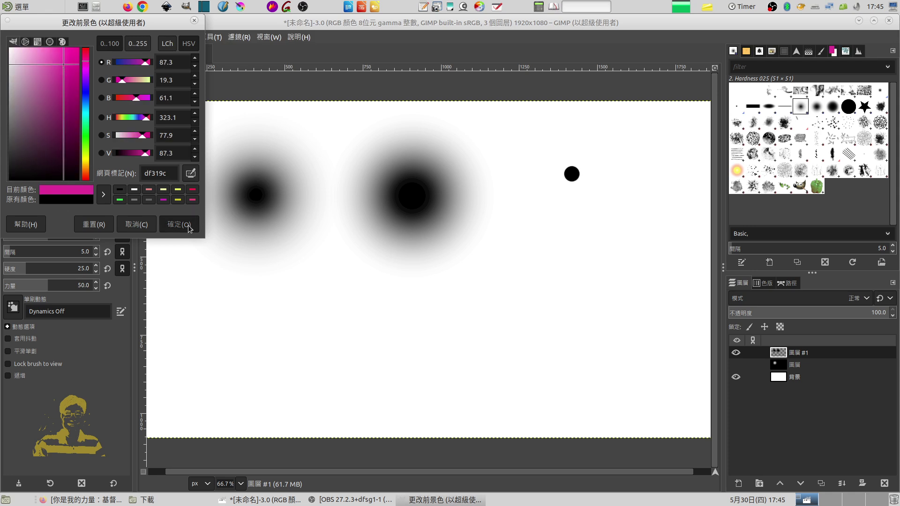
click(817, 107)
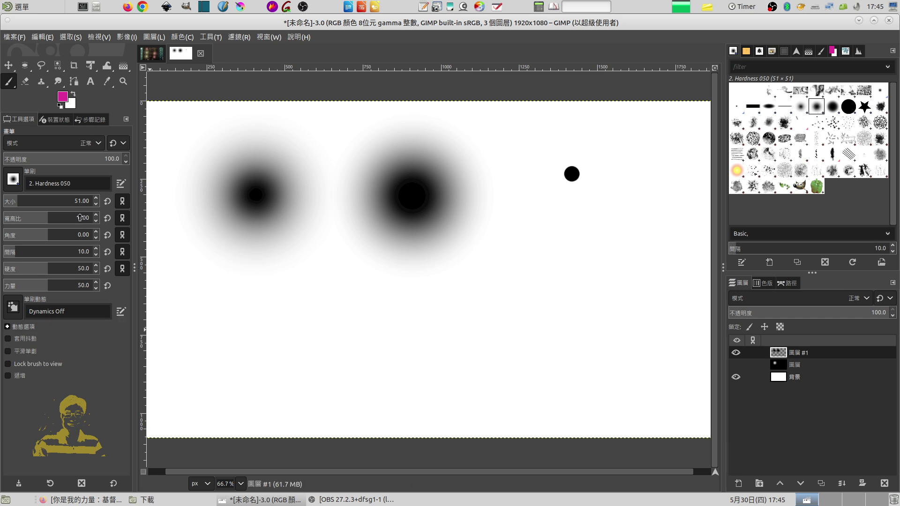
click(65, 202)
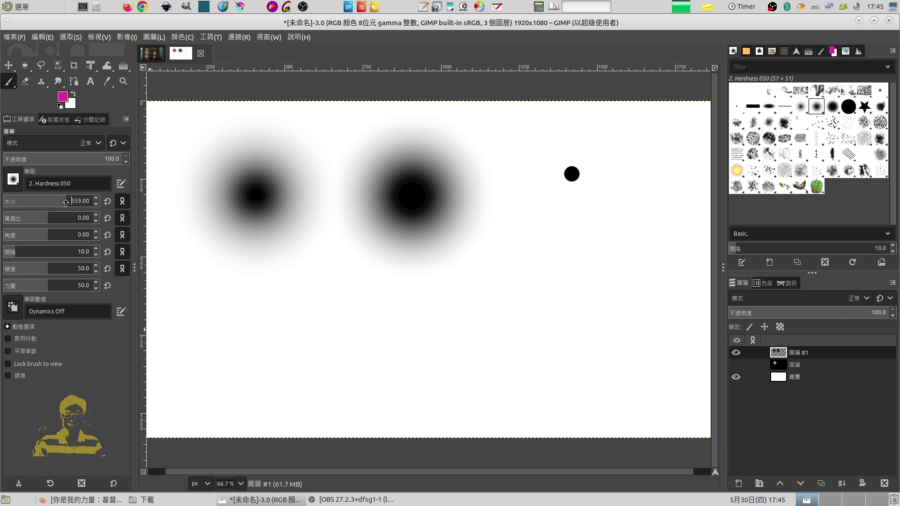
Paint a large magenta spot lower left and a dense saturated magenta dab beside it.
click(271, 337)
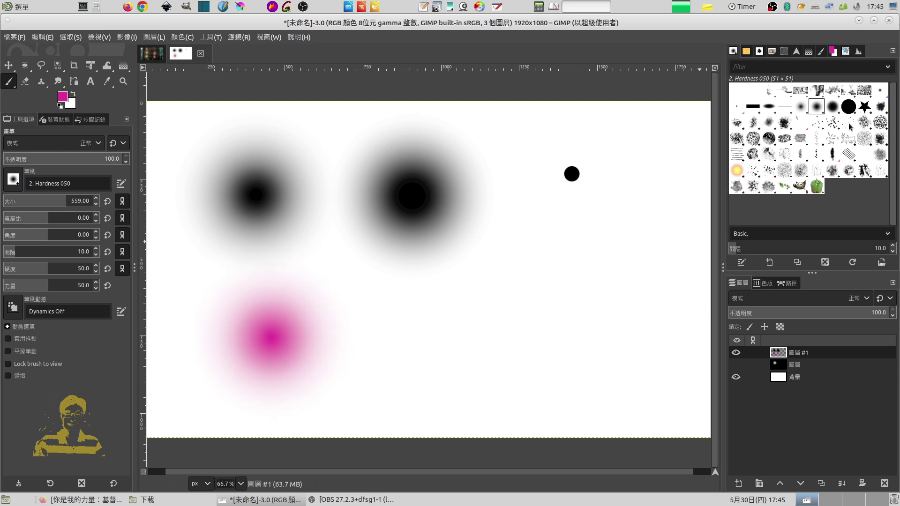
click(437, 334)
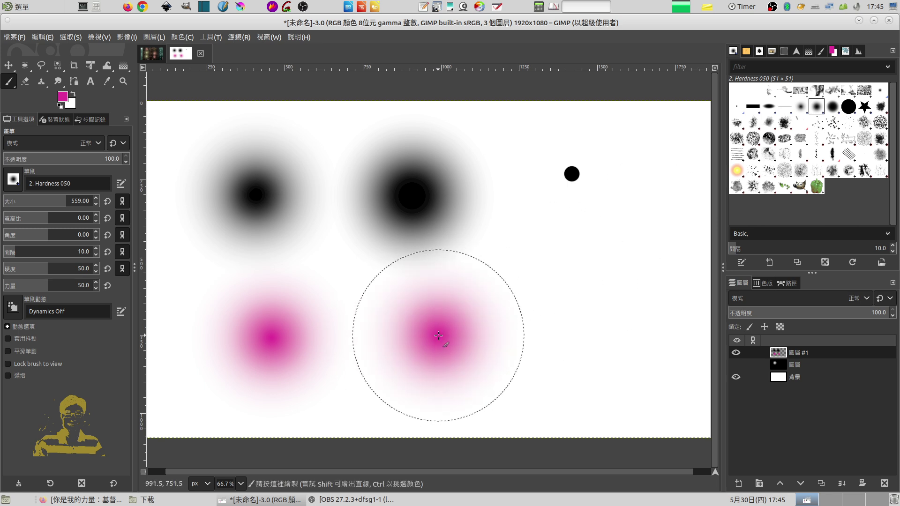
click(439, 336)
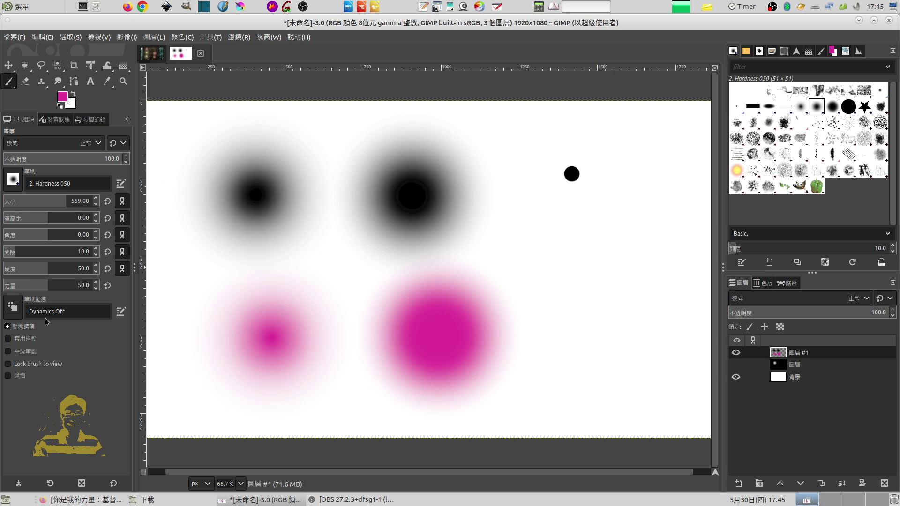
click(165, 497)
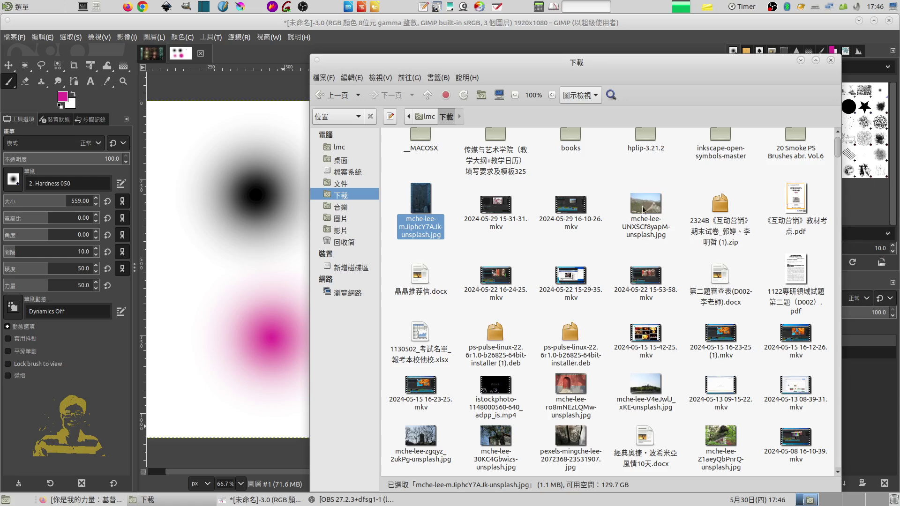
Drop mche-lee-UNXSCf8yapM-unsplash.jpg onto the canvas as a layer, keeping its colour profile.
drag(643, 210, 267, 266)
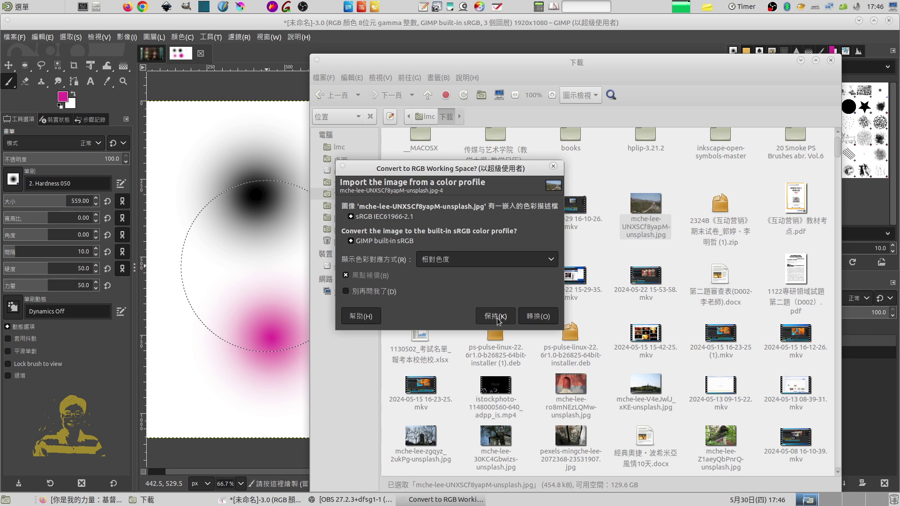
click(496, 317)
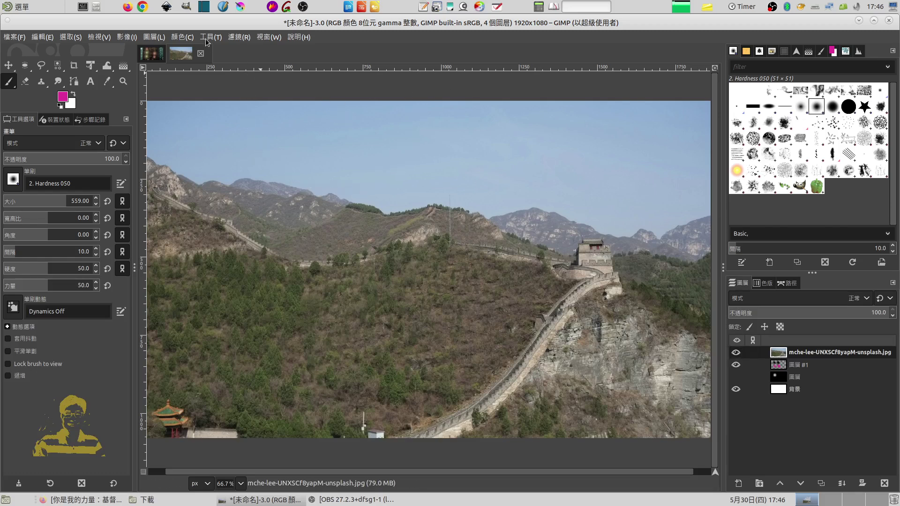
Lower the Great Wall photo's exposure to about -1.3.
click(182, 38)
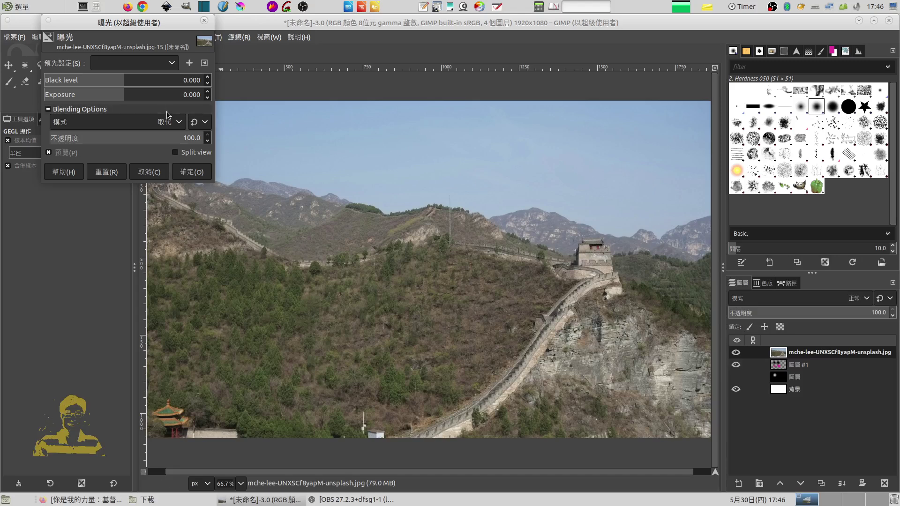
drag(127, 98, 109, 97)
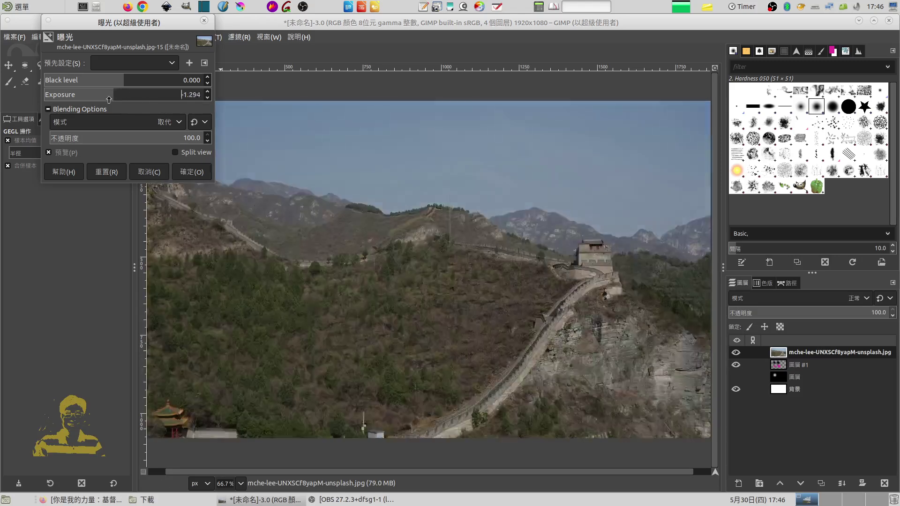
click(189, 172)
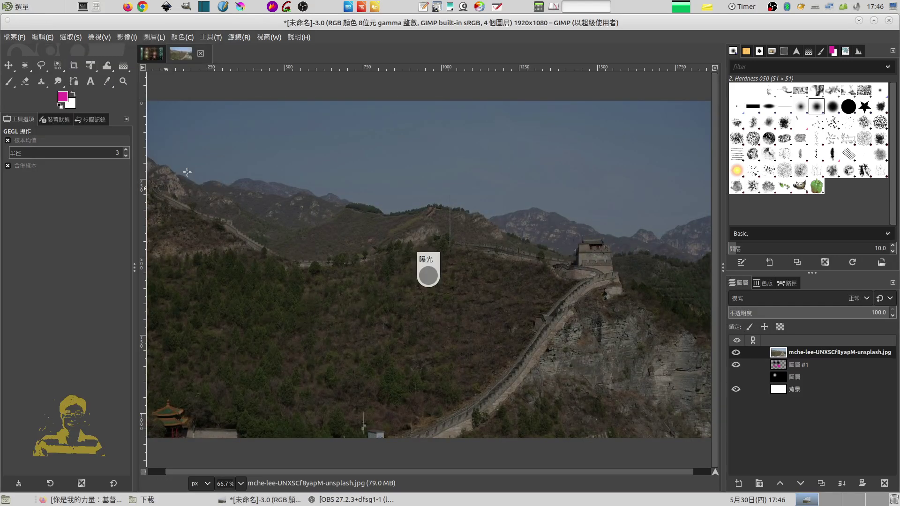
Add a transparent layer above the photo, reset colours, and pick the Paintbrush with default options.
click(739, 484)
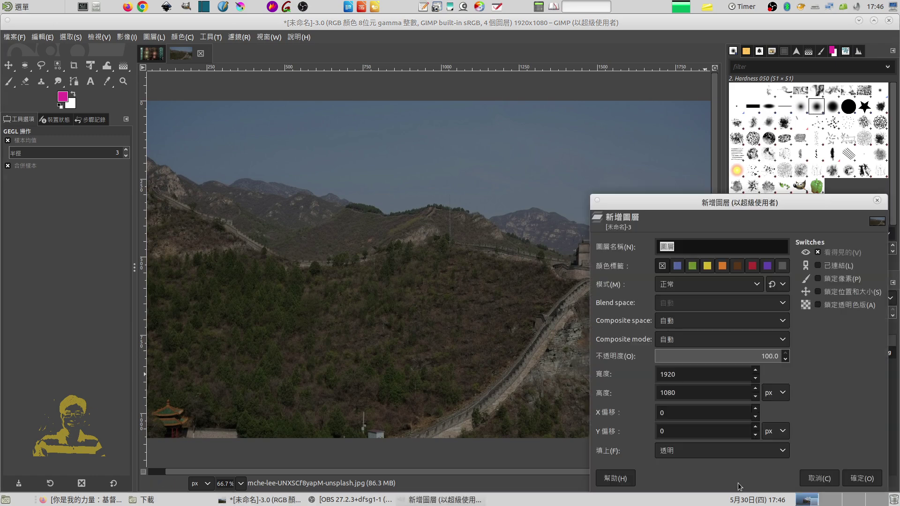
click(857, 477)
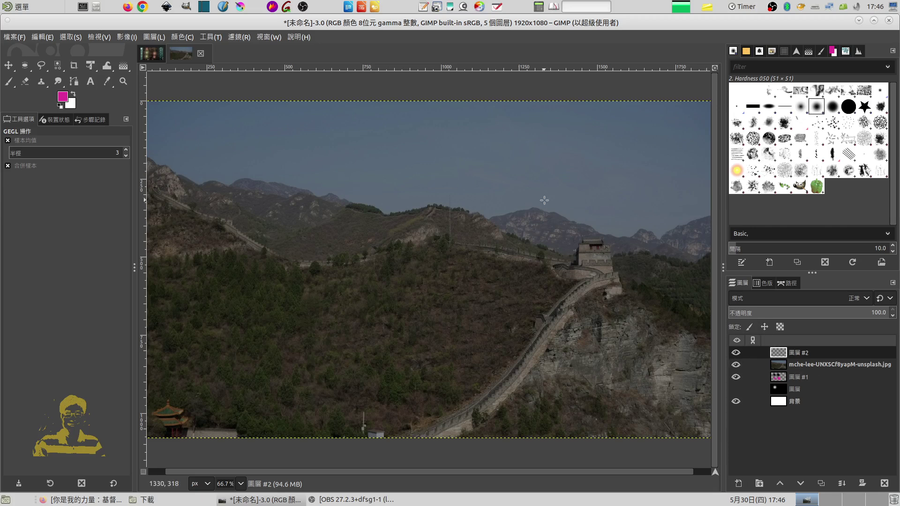
click(60, 106)
click(73, 93)
click(10, 83)
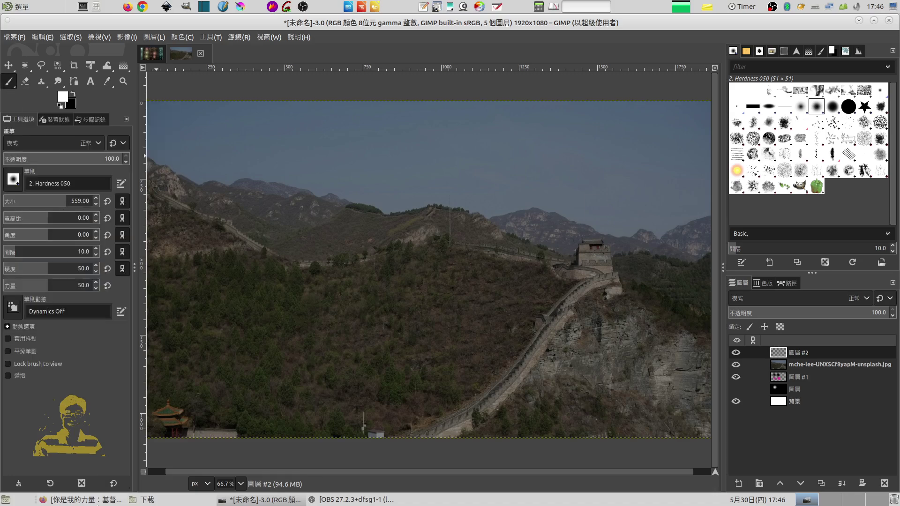
click(113, 484)
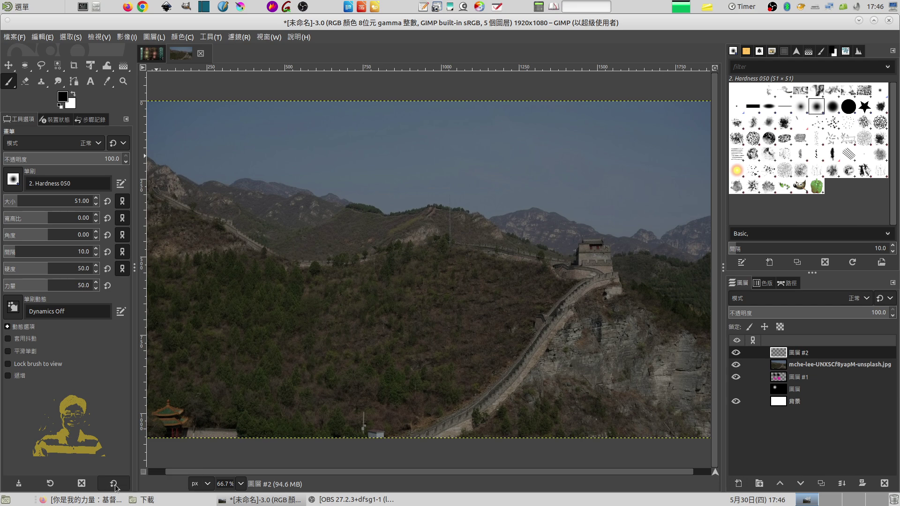
Paint one size-479 soft white spot on the hillside left of centre.
click(60, 203)
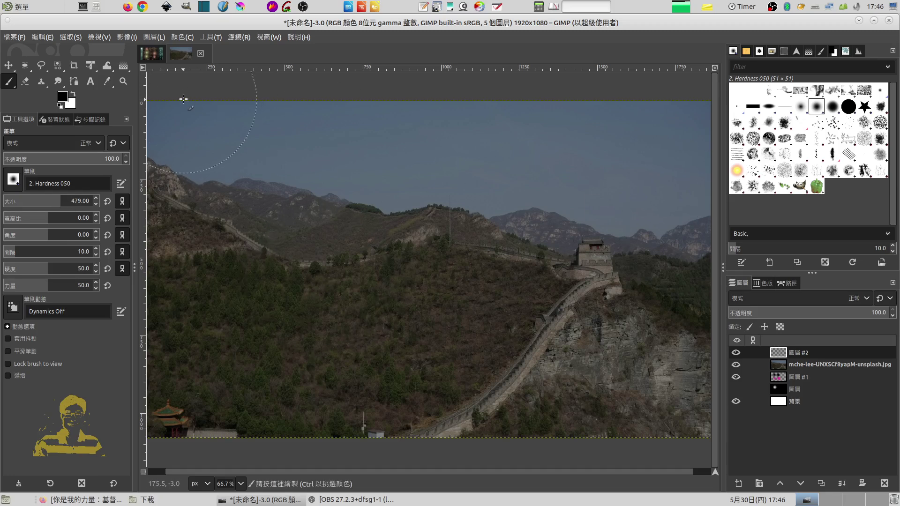
click(74, 96)
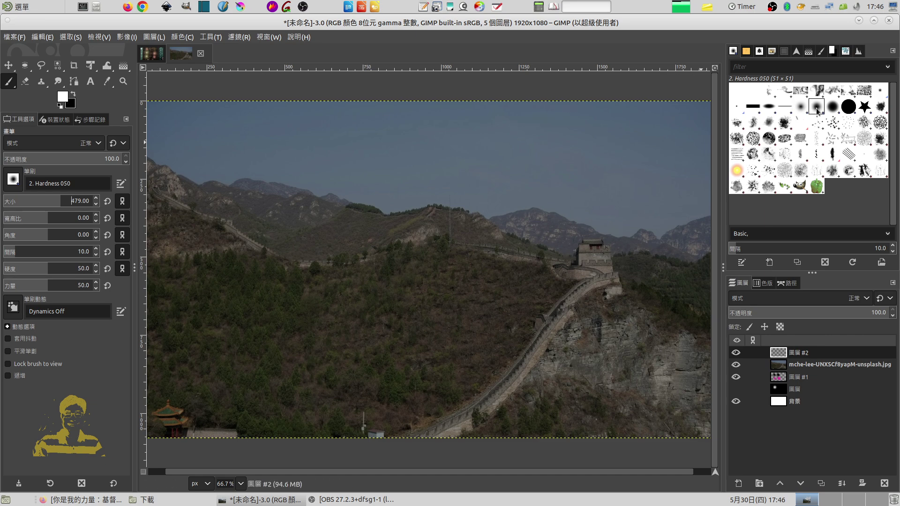
click(360, 284)
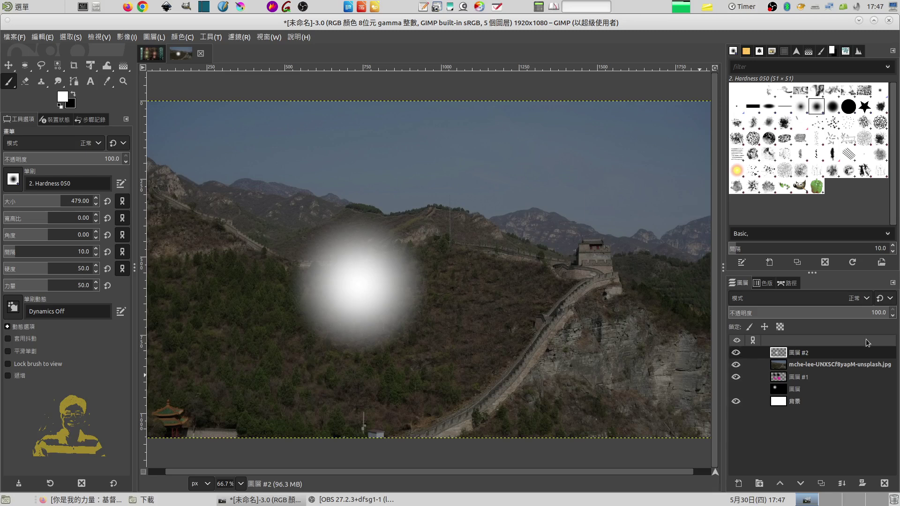
Try Screen, Addition and Dodge blend modes on the glow layer.
click(851, 300)
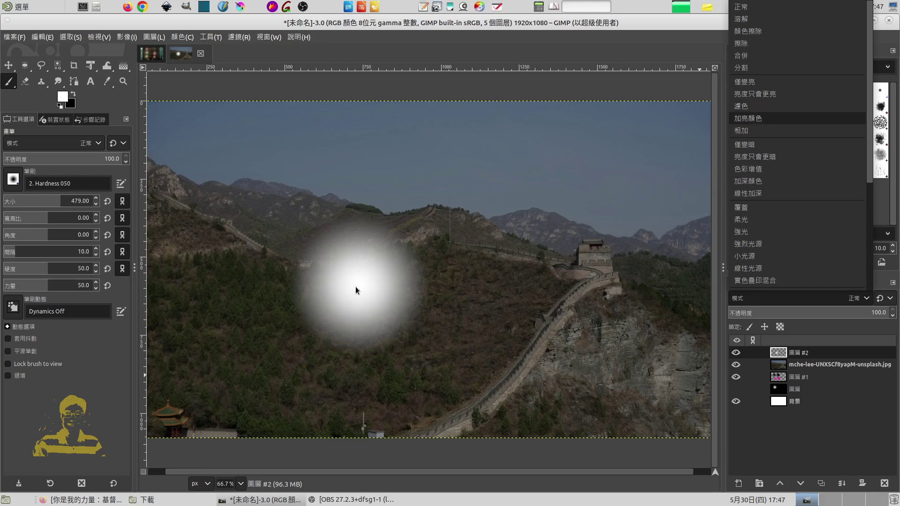
click(745, 107)
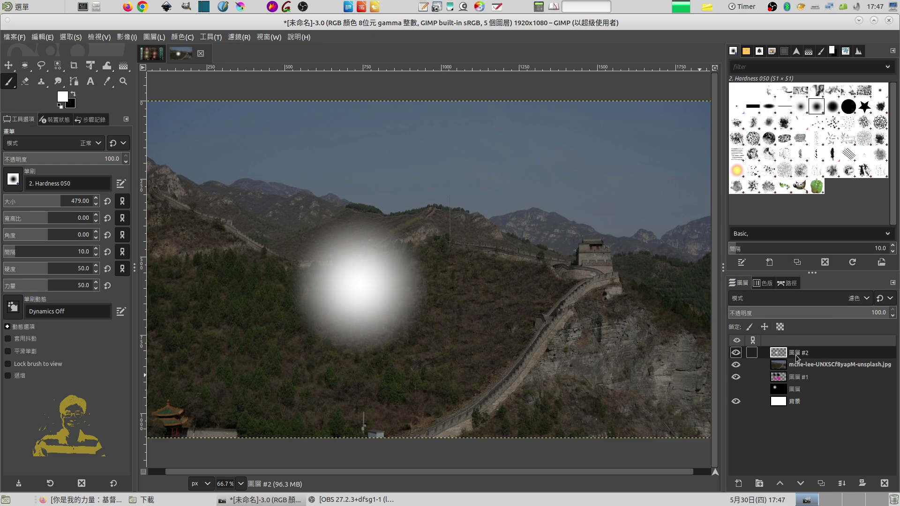
click(837, 298)
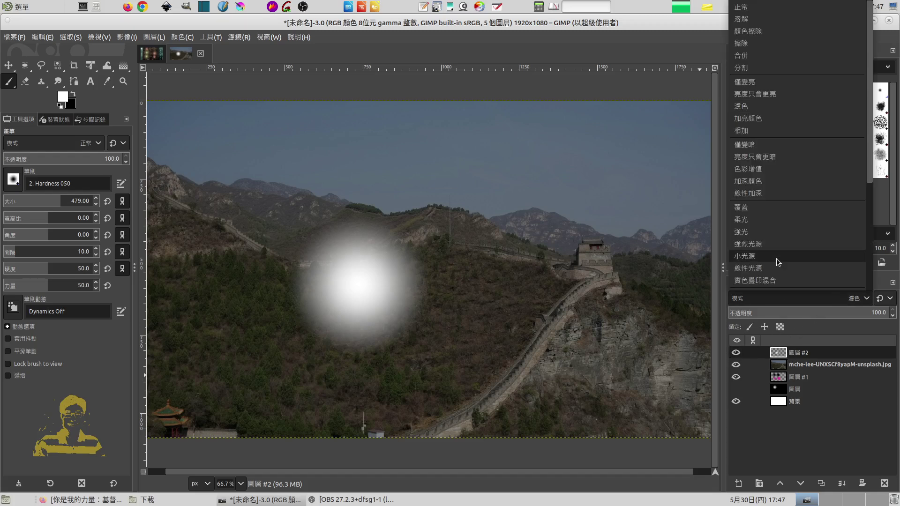
click(747, 130)
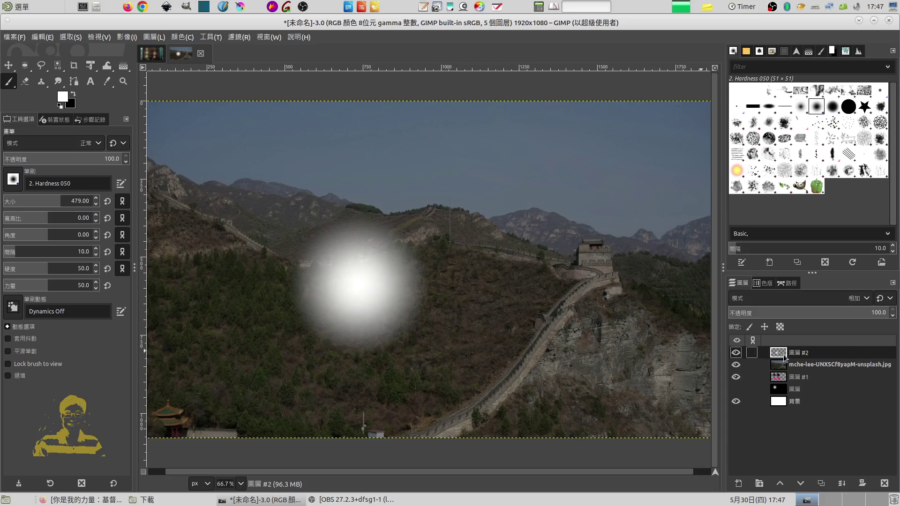
click(849, 299)
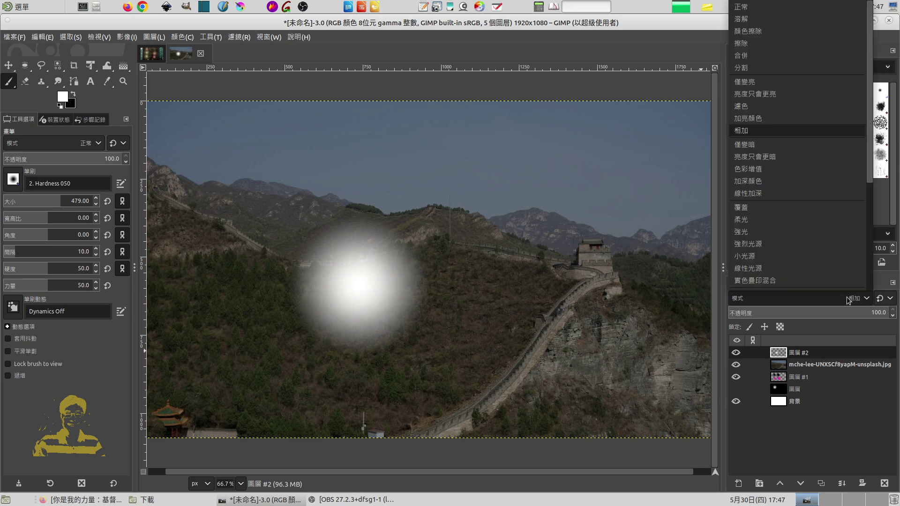
click(765, 120)
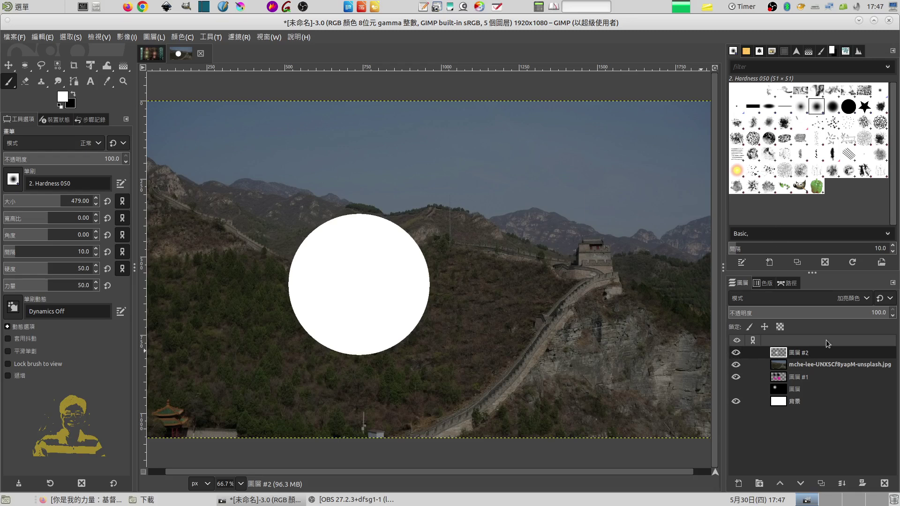
Set the glow layer to Lighten only mode at 48.4 opacity.
click(841, 304)
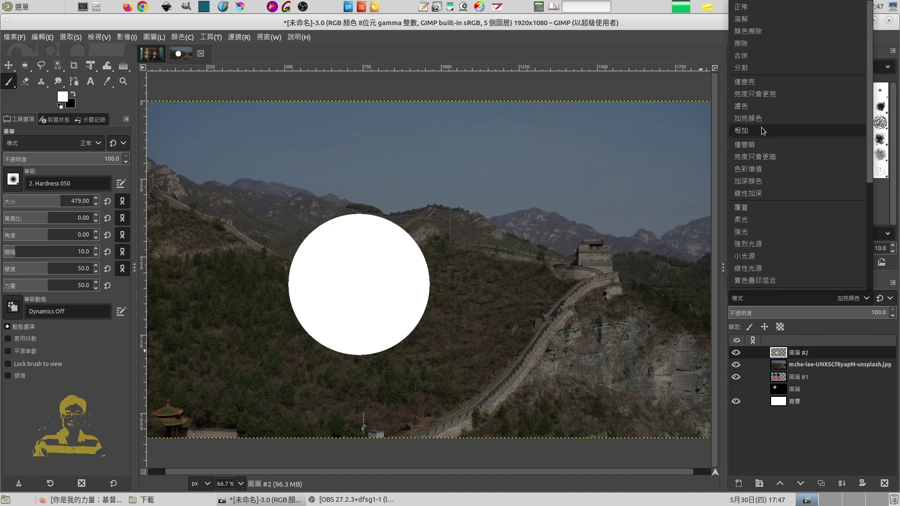
click(758, 83)
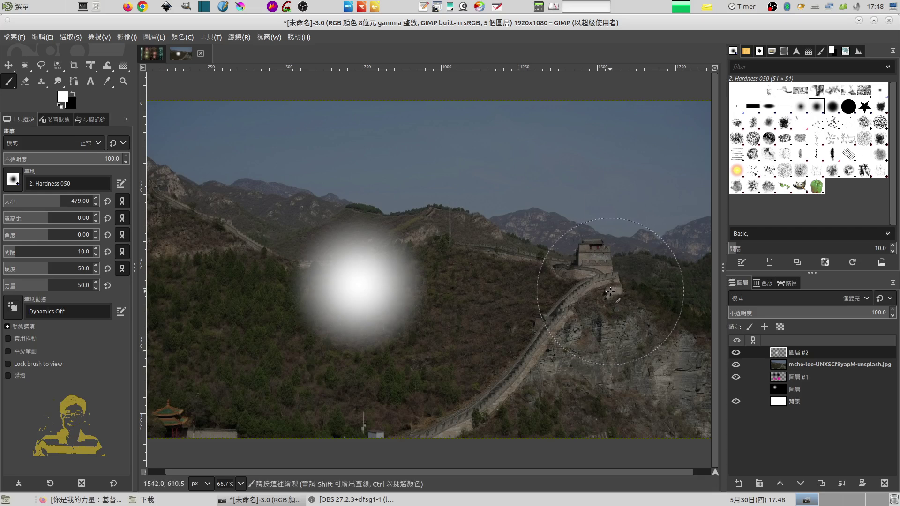
drag(870, 314, 806, 314)
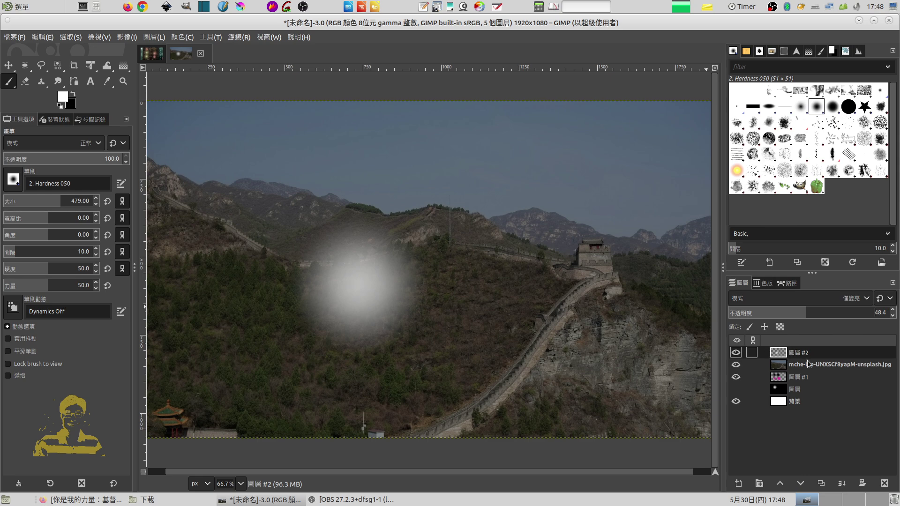
click(784, 369)
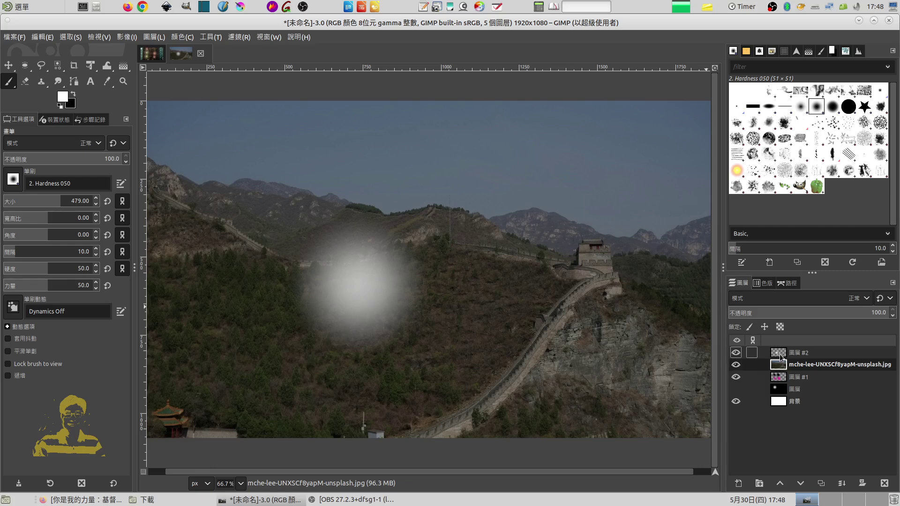
click(780, 353)
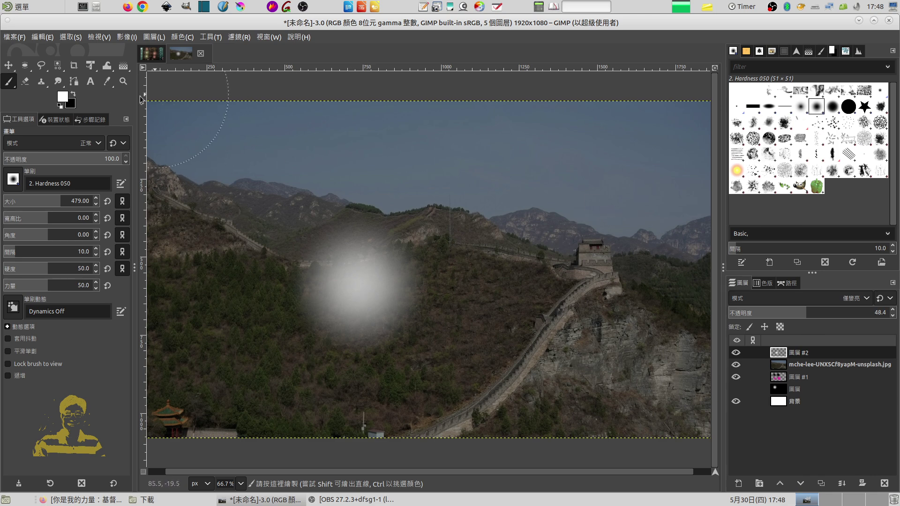
Pick a red foreground colour, reset the brush defaults and enlarge it to about 512 px.
click(60, 99)
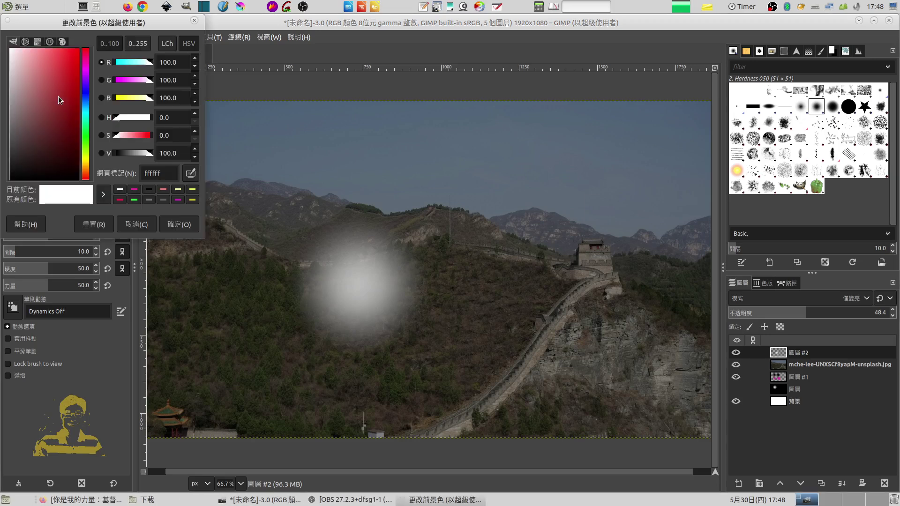
click(58, 69)
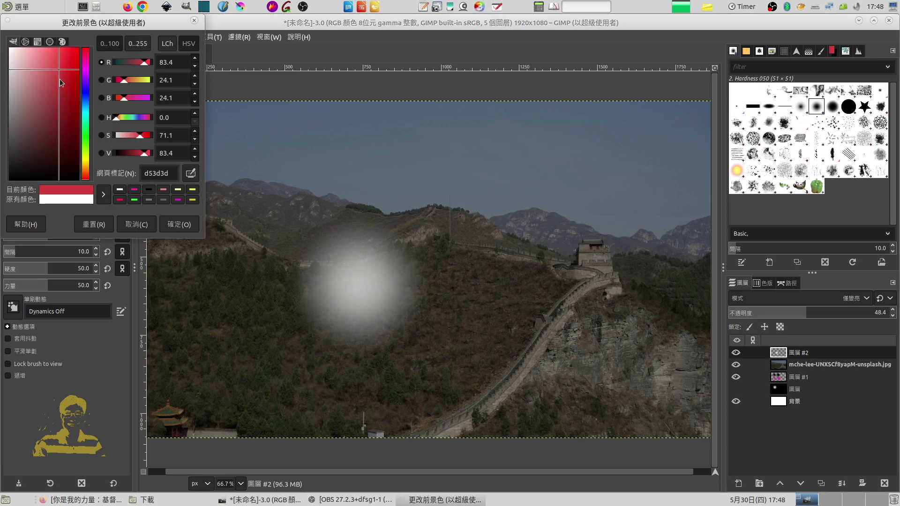
click(179, 225)
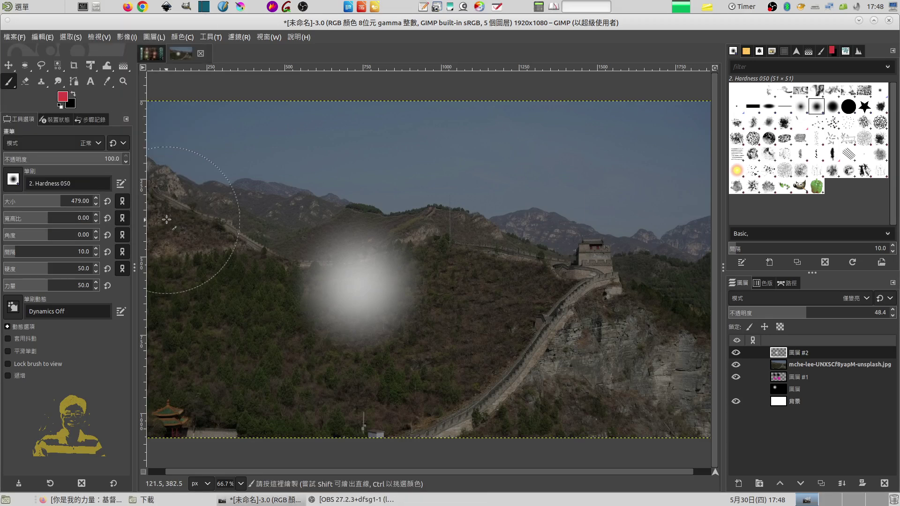
click(114, 484)
click(63, 202)
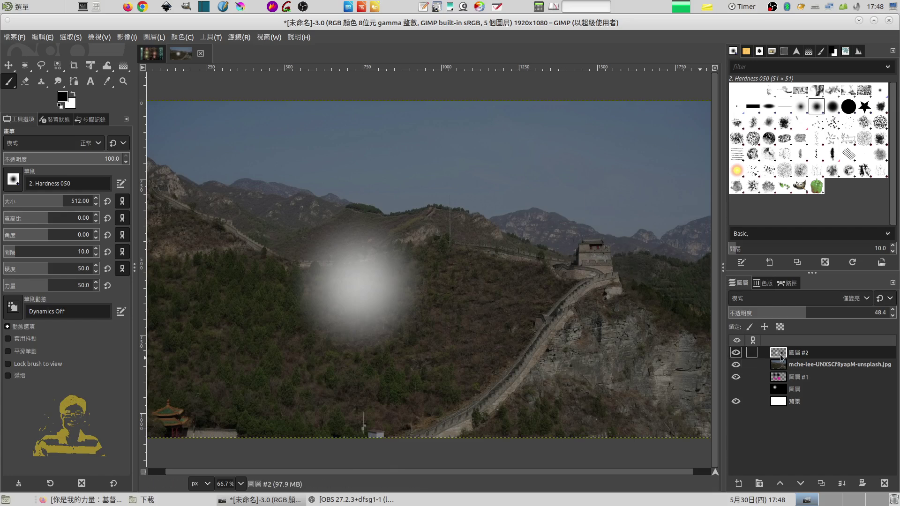
Switch to soft pink d97272, dab a glow beside the white one, and set the layer to Screen.
click(63, 97)
click(68, 72)
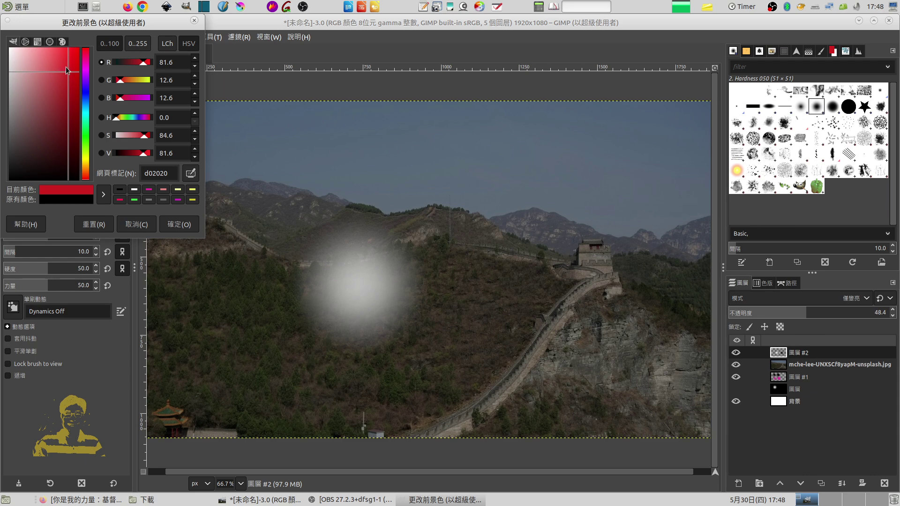
click(42, 67)
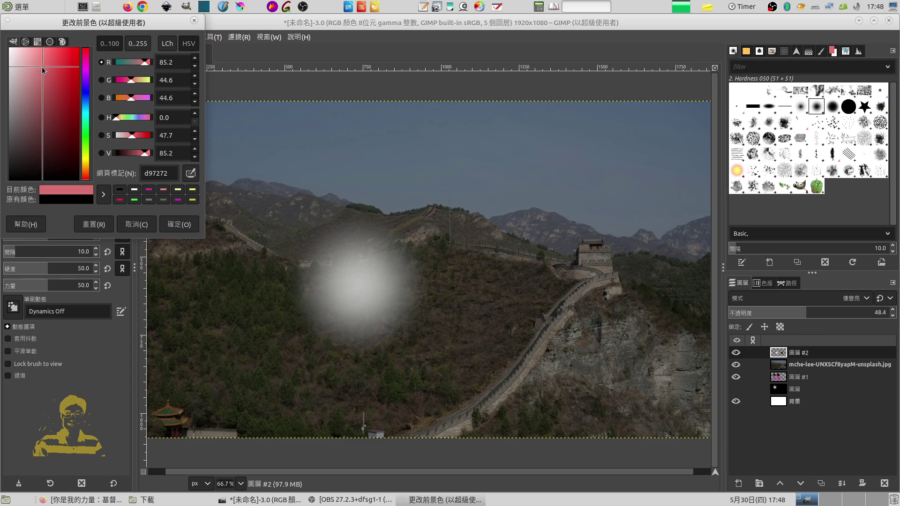
click(168, 223)
click(523, 268)
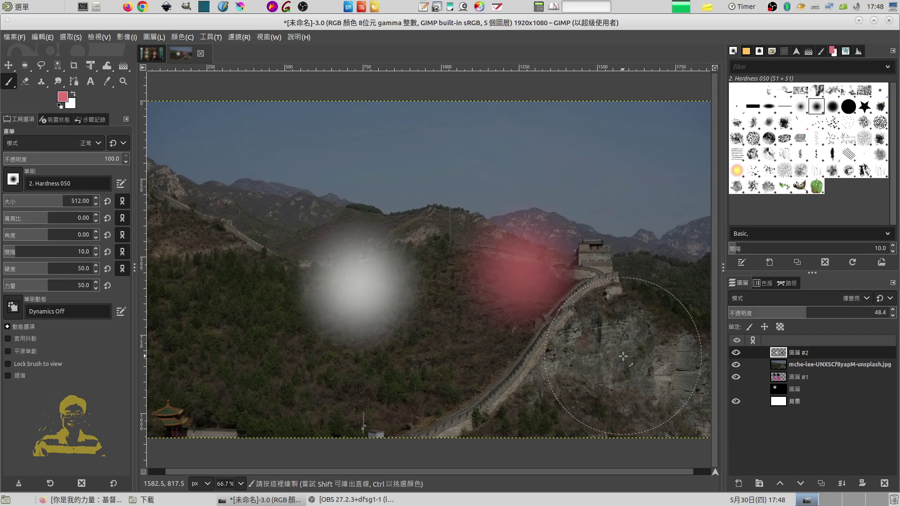
click(854, 299)
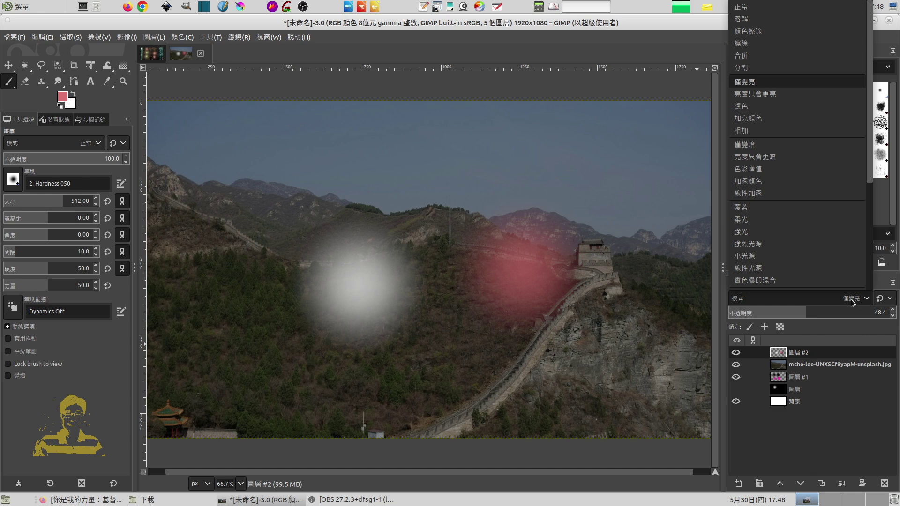
click(757, 105)
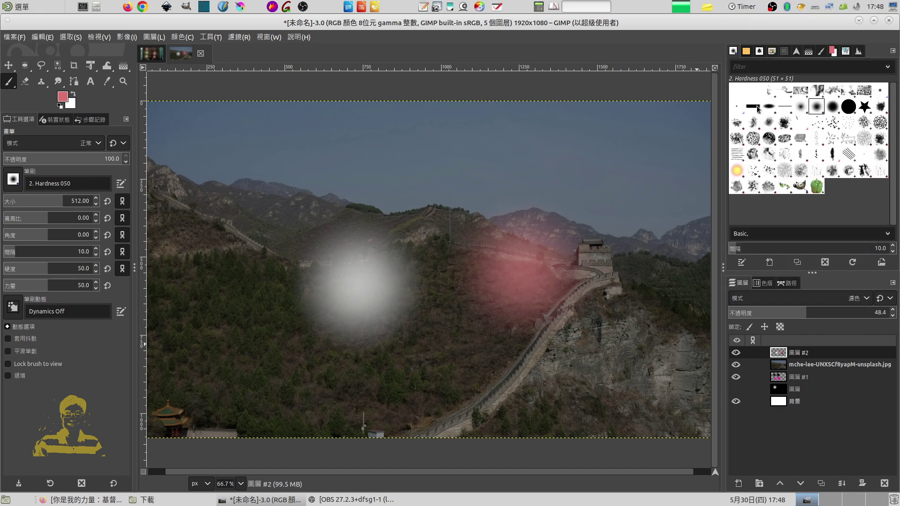
Raise the glow layer's opacity to about 74, hide it, and make the Great Wall photo layer active.
drag(808, 314, 847, 314)
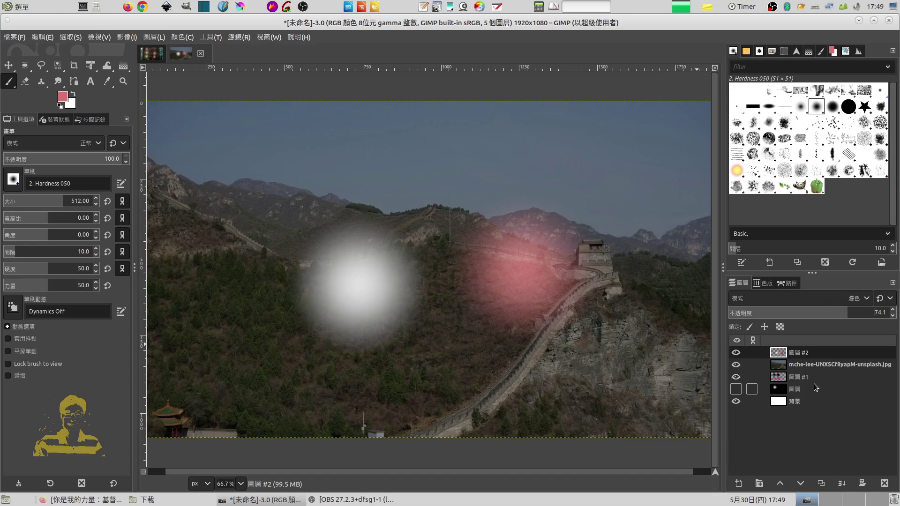
click(736, 354)
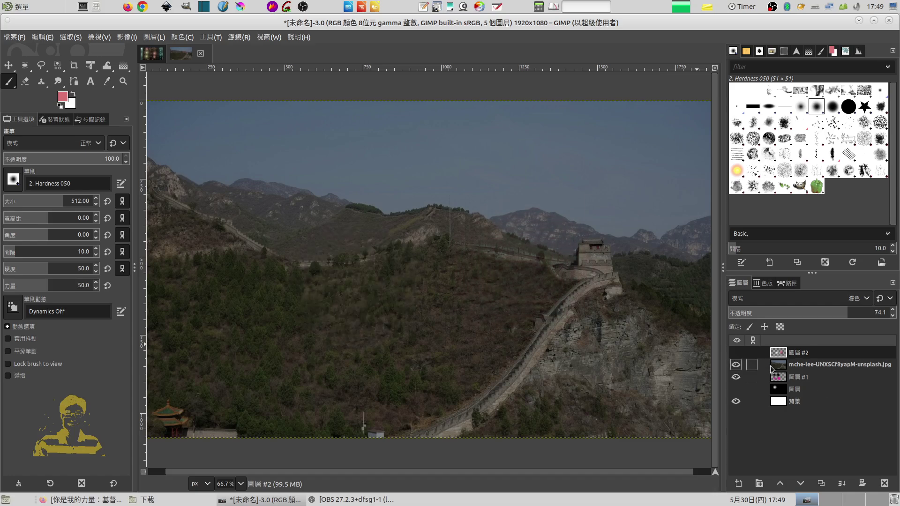
click(778, 366)
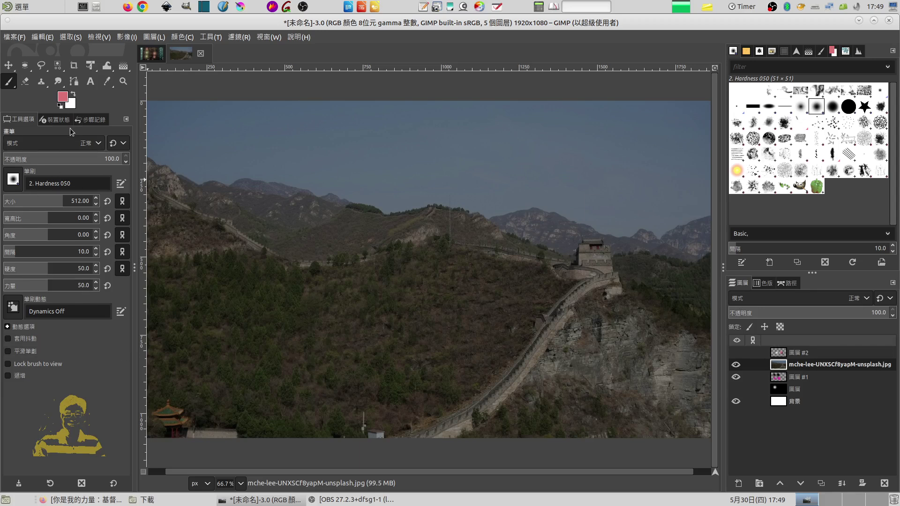
click(92, 146)
mouse_move(260, 500)
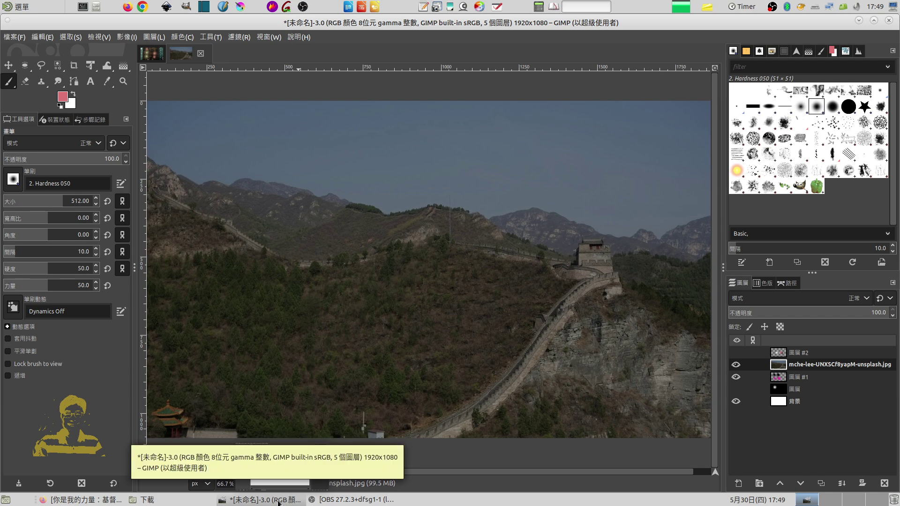
Drag mche-lee-mJiphcY7AJk-unsplash.jpg from Caja into GIMP, accepting the colour profile conversion.
click(148, 500)
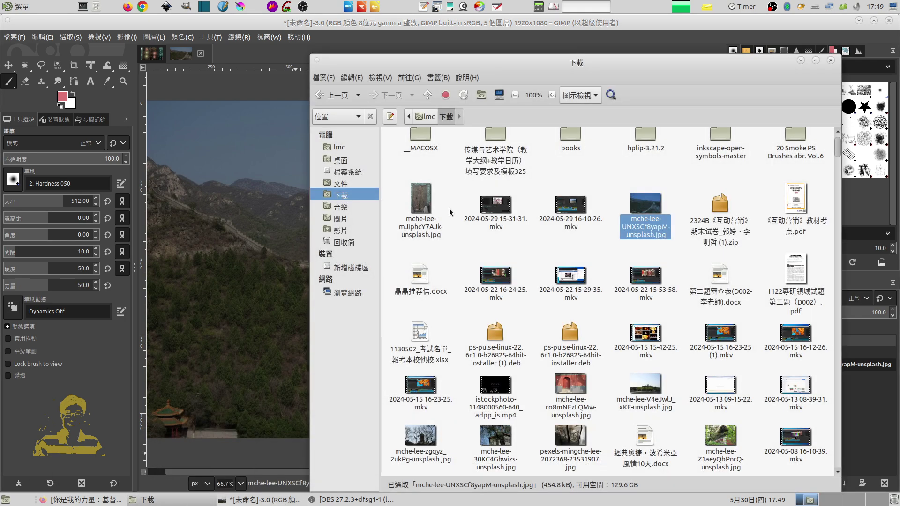
drag(425, 202, 294, 216)
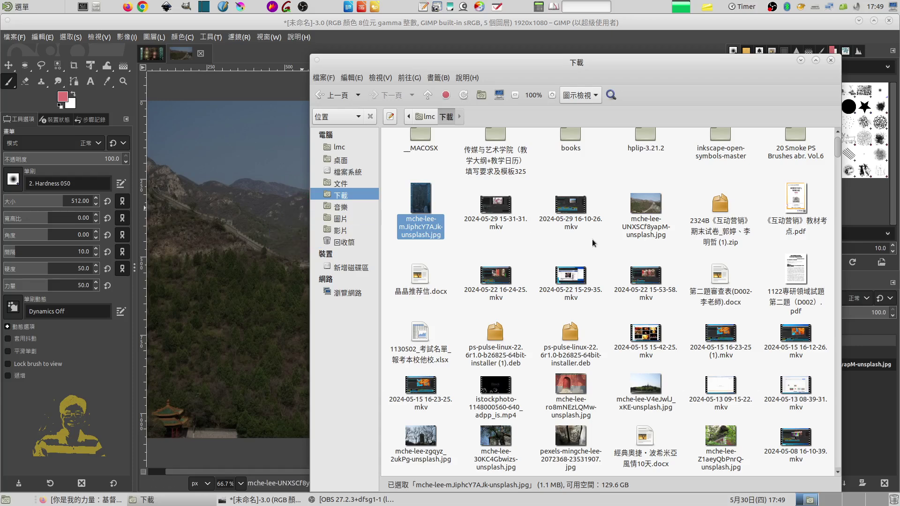
click(496, 317)
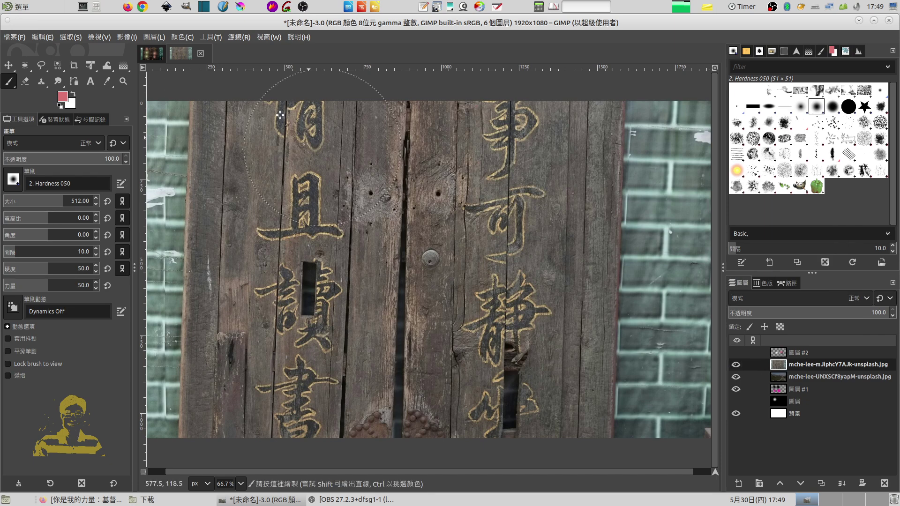
Apply a Colors > Exposure adjustment of -1.412 to darken the wooden door layer.
click(181, 38)
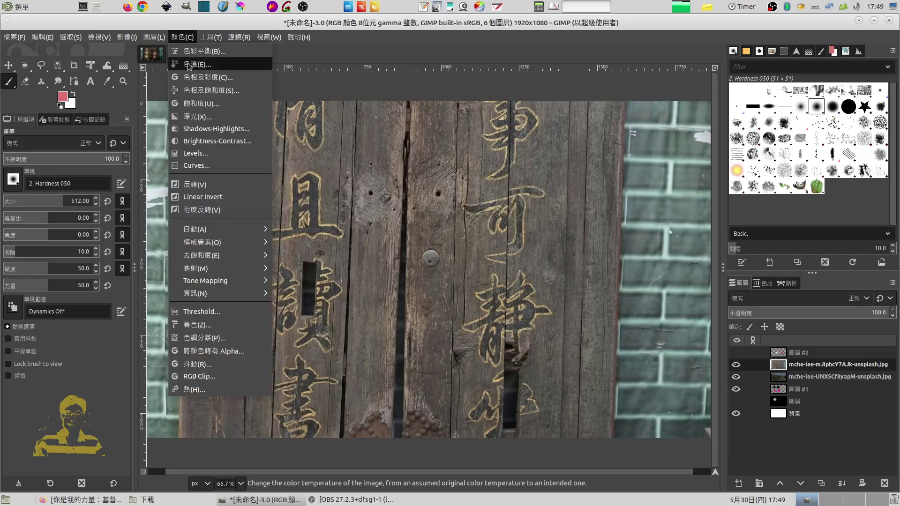
click(201, 117)
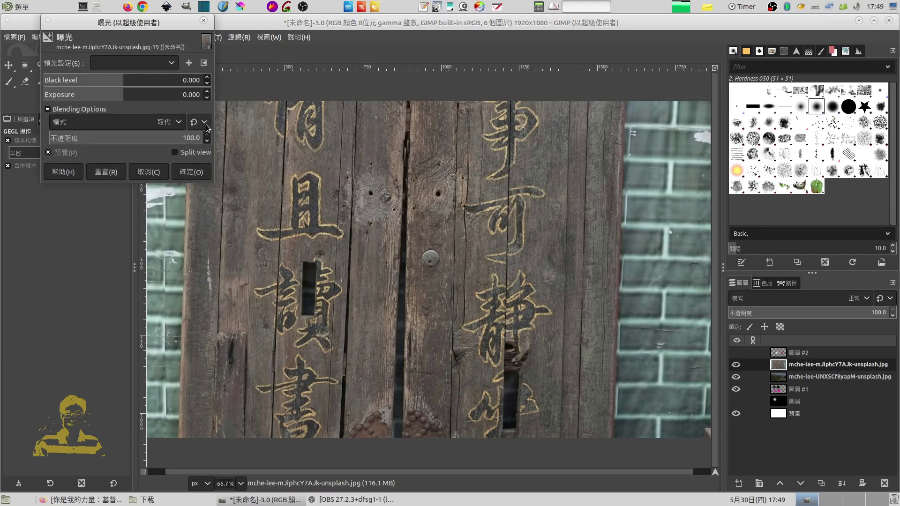
click(112, 95)
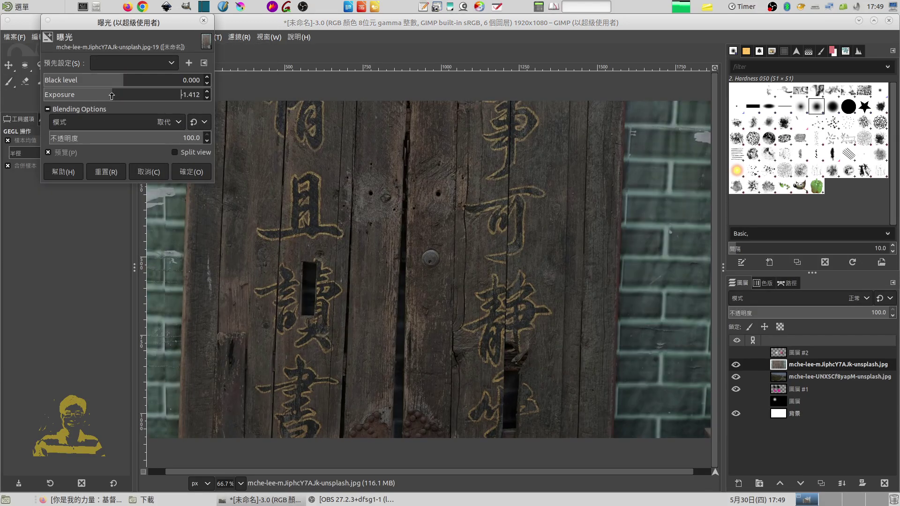
click(183, 175)
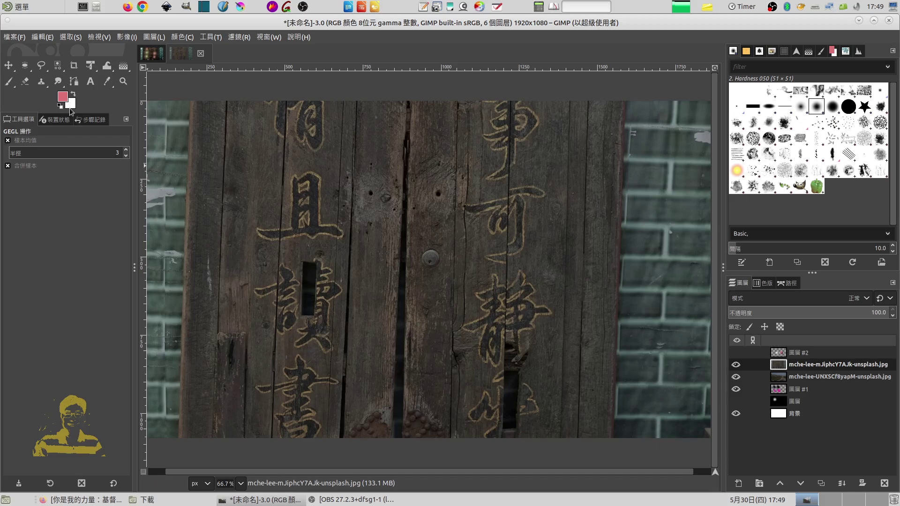
click(8, 81)
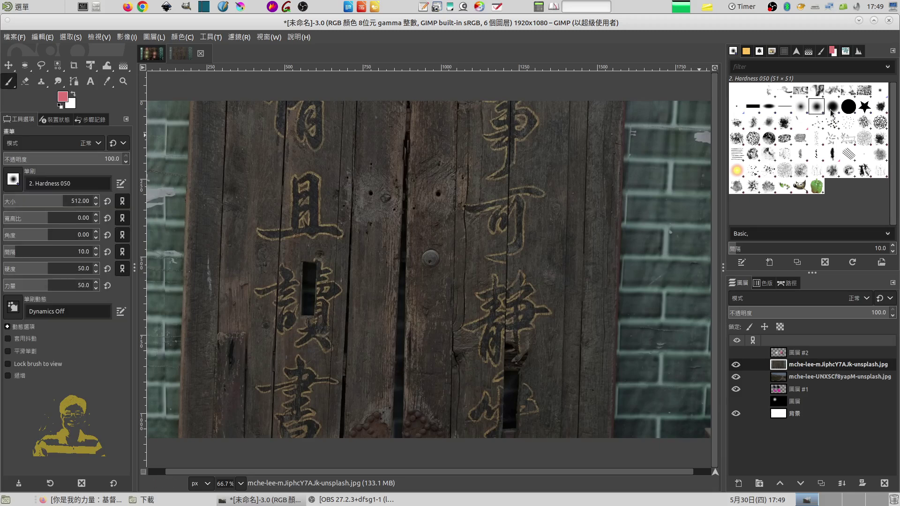
Use the Hardness 025 brush in Addition mode at 66.1 opacity with stroke smoothing on.
click(800, 107)
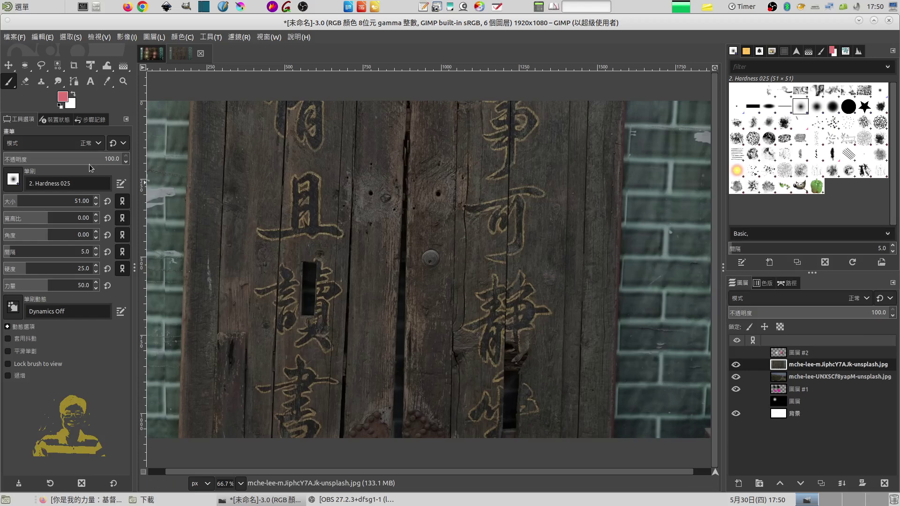
click(93, 147)
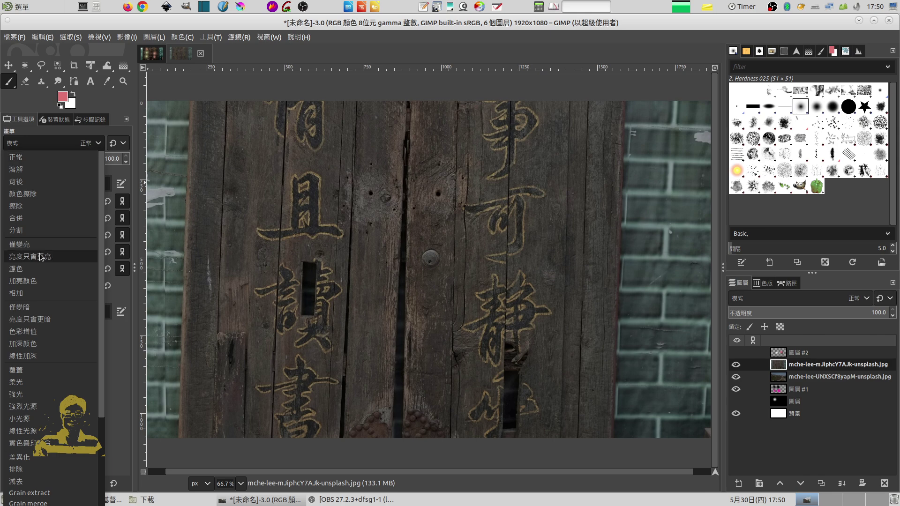
click(33, 294)
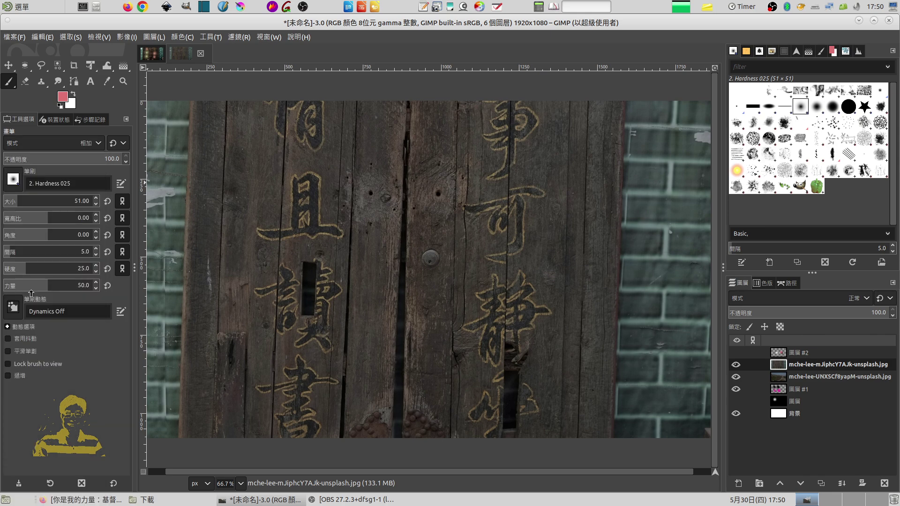
drag(113, 158, 94, 160)
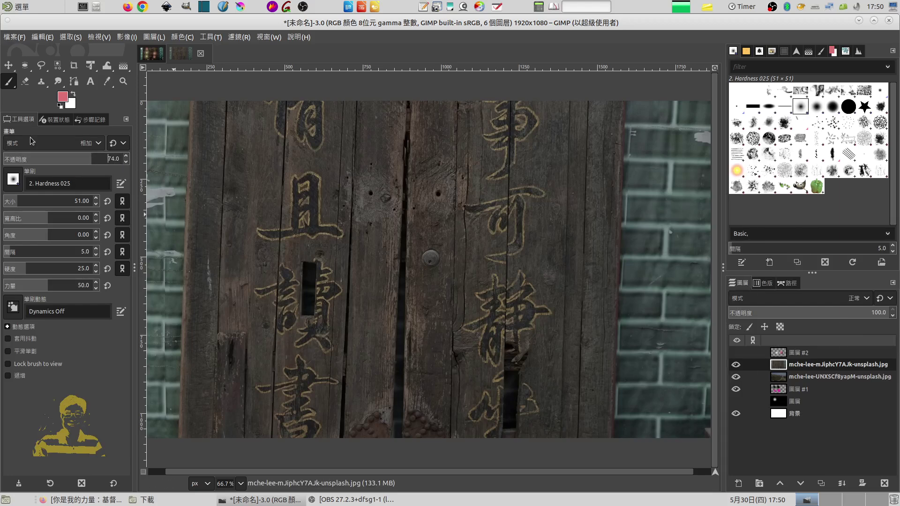
click(82, 160)
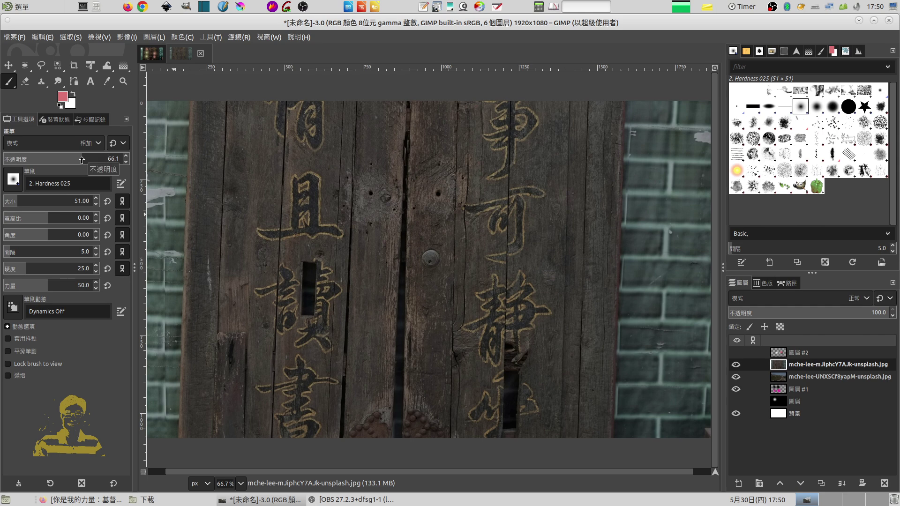
click(8, 351)
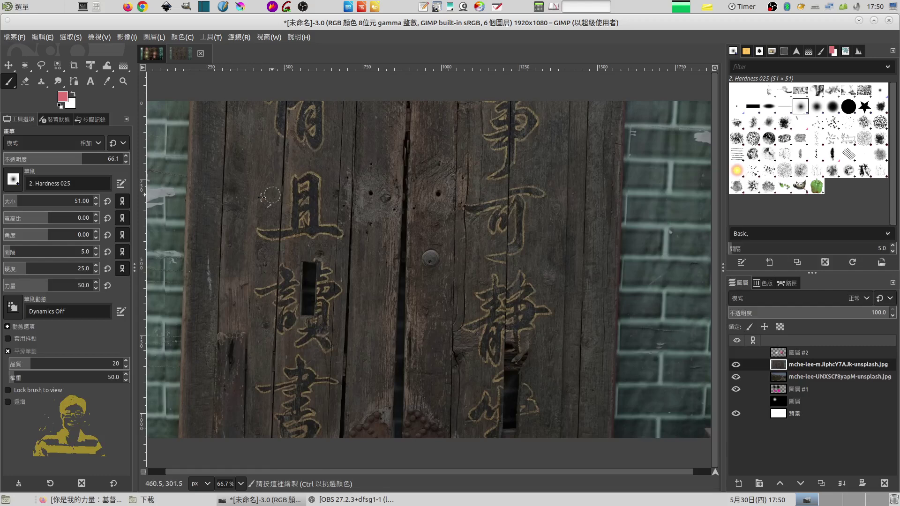
Shape the brush to size 922, aspect ratio 2.00 and angle 32.
drag(29, 205, 53, 202)
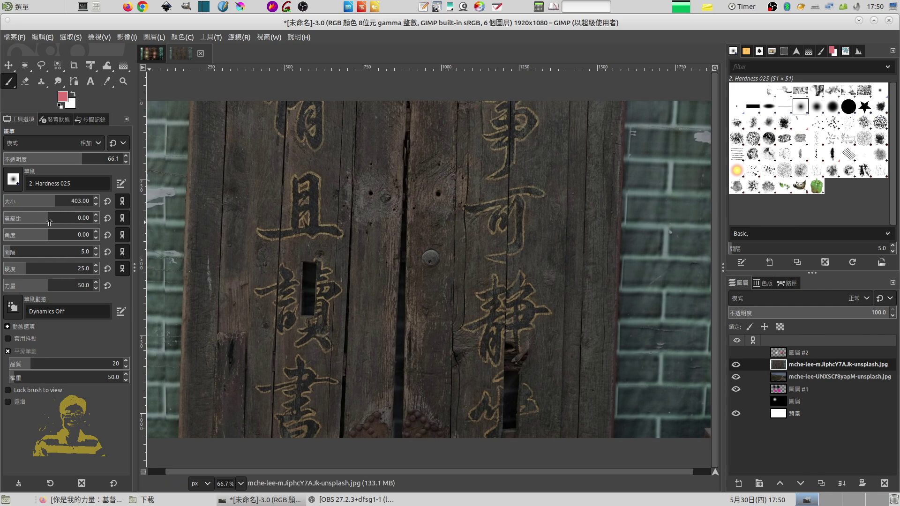
drag(49, 222, 64, 220)
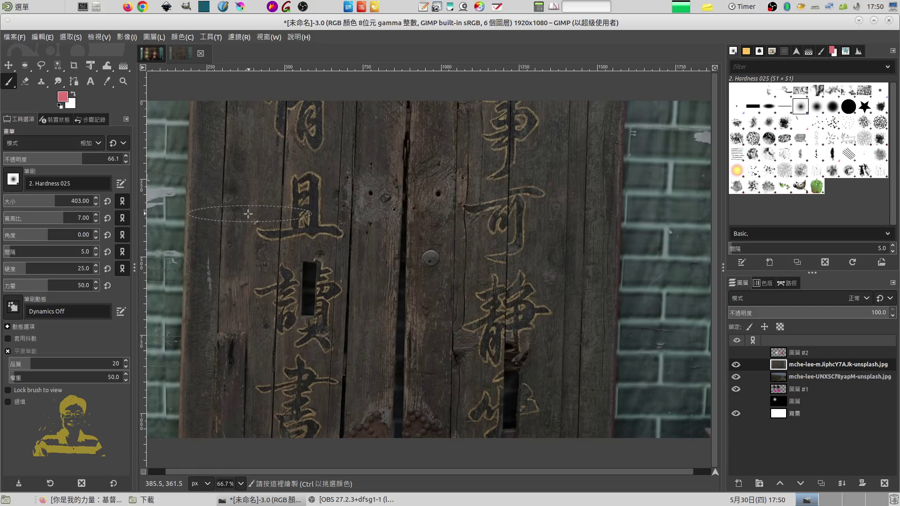
drag(47, 238, 57, 237)
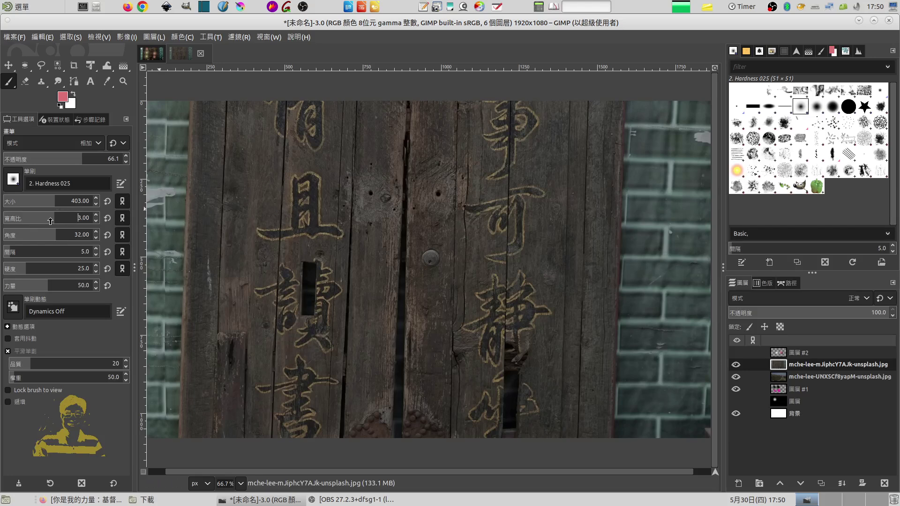
key(Page_Down)
key(Page_Down)
key(Page_Down)
scroll(43, 221, up, 1)
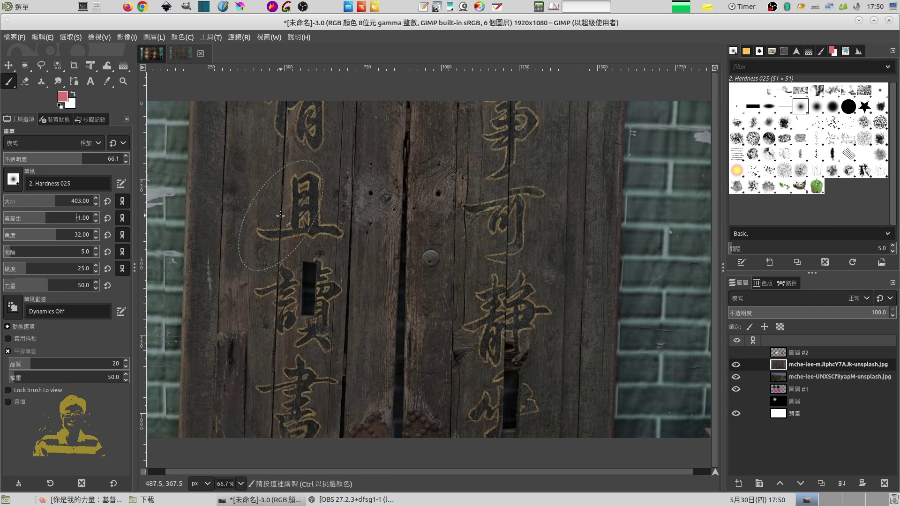
drag(47, 220, 52, 219)
mouse_move(56, 204)
mouse_down()
mouse_move(87, 202)
mouse_move(76, 207)
mouse_up()
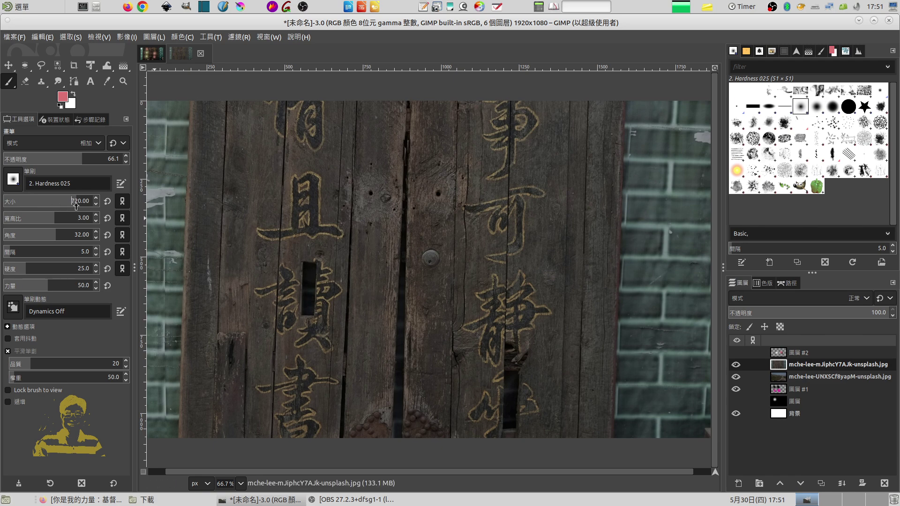
click(97, 223)
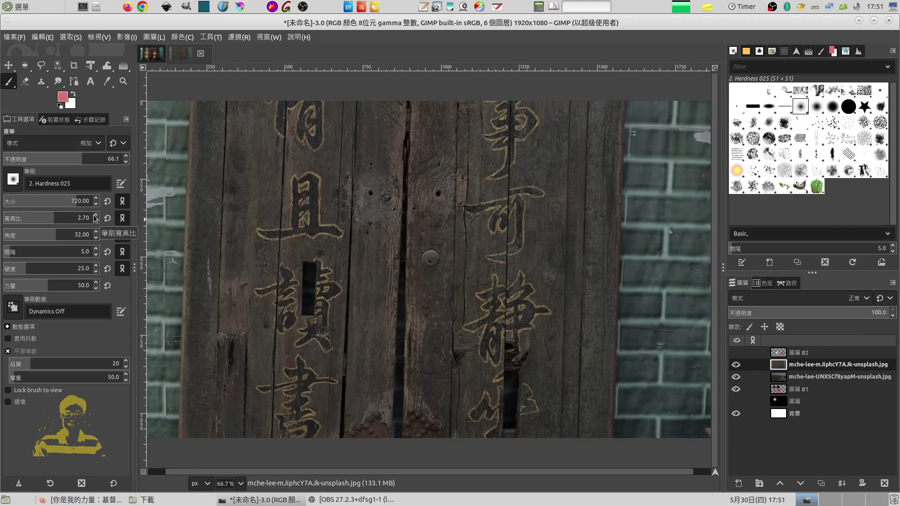
drag(53, 220, 63, 220)
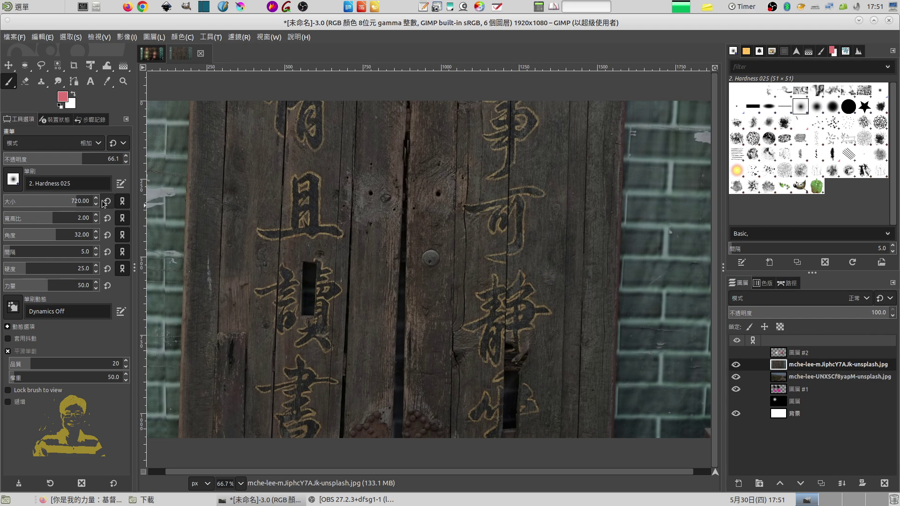
click(87, 201)
drag(88, 200, 88, 201)
Dab the pink Addition glow diagonally down-left over the middle and lower left-panel characters.
click(299, 215)
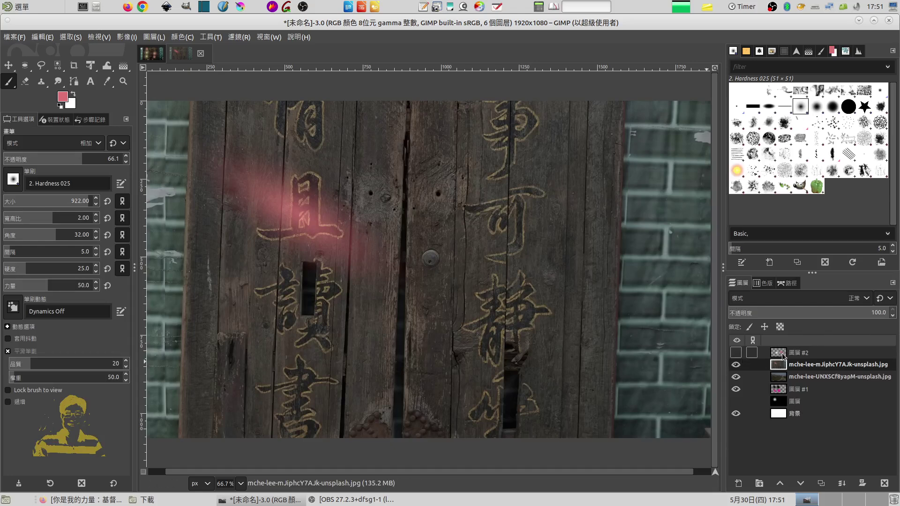
click(319, 201)
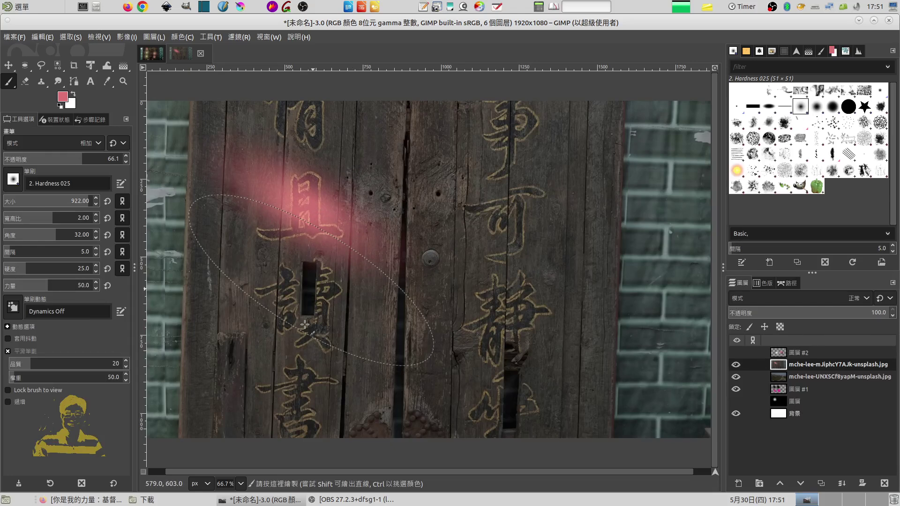
click(312, 281)
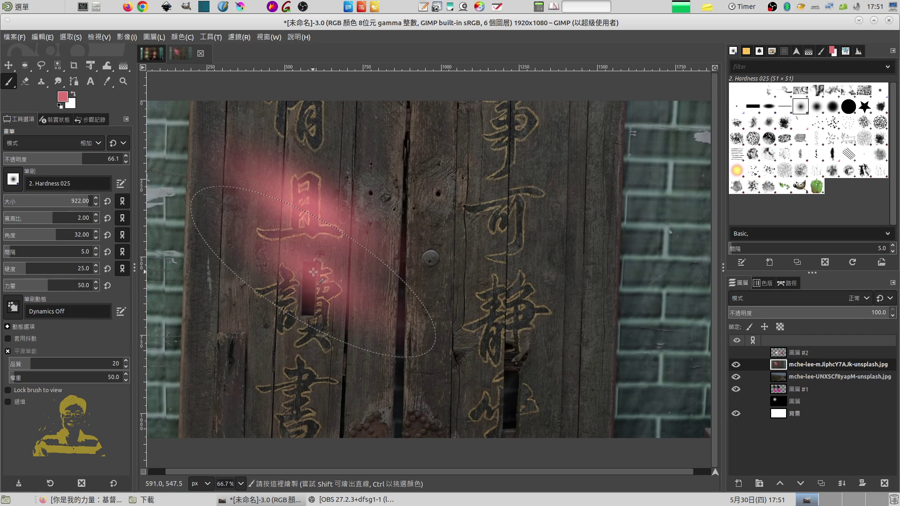
click(300, 300)
click(296, 324)
click(294, 375)
click(287, 394)
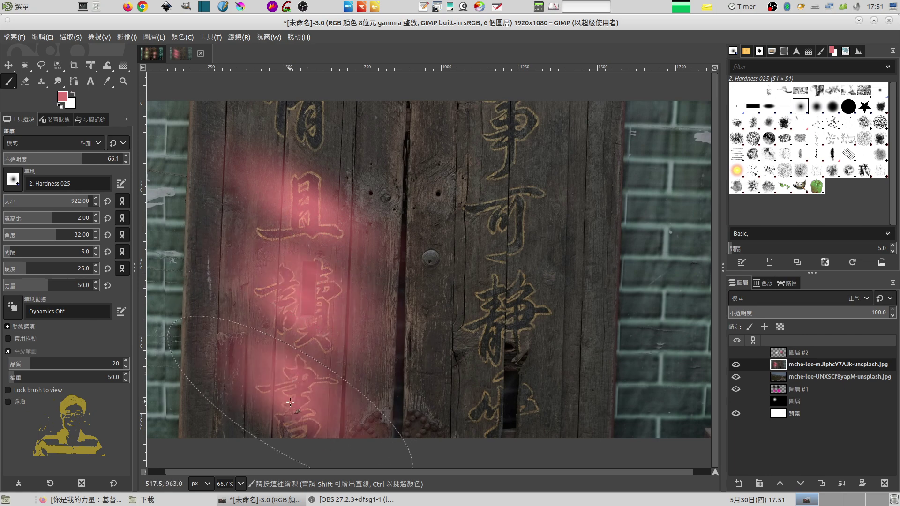
click(281, 410)
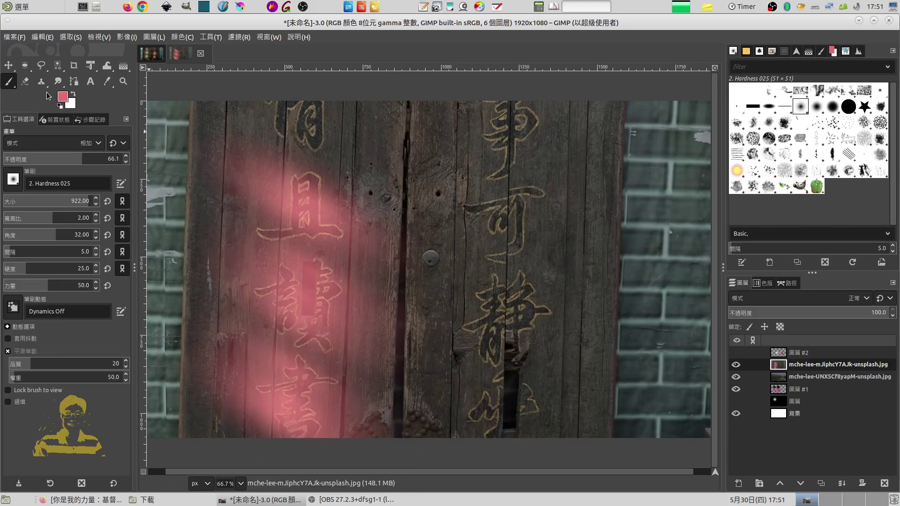
Pick a light yellow colour, then reset the paintbrush options and enable stroke smoothing.
click(64, 97)
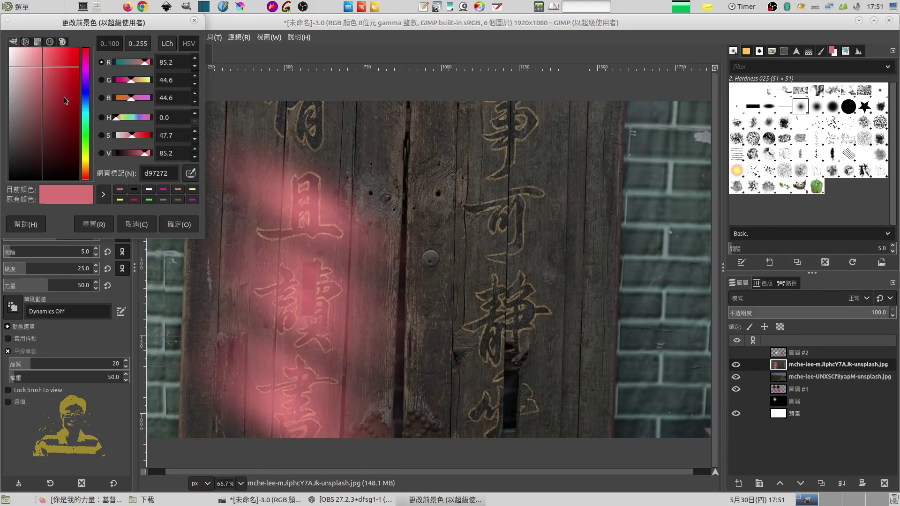
click(85, 161)
click(38, 57)
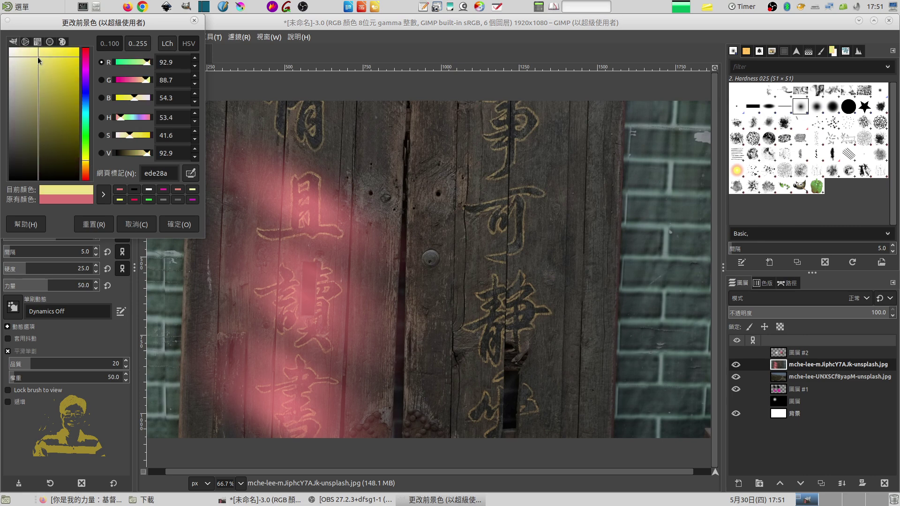
click(178, 225)
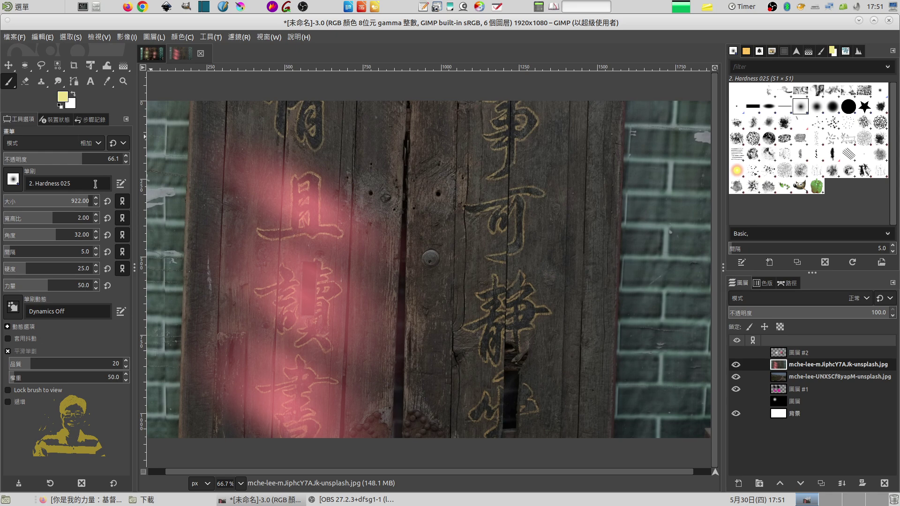
click(114, 483)
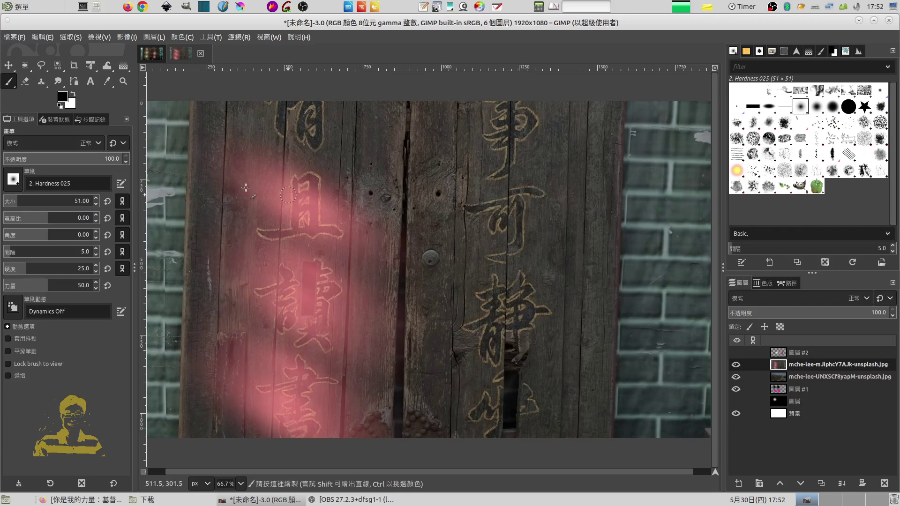
click(7, 351)
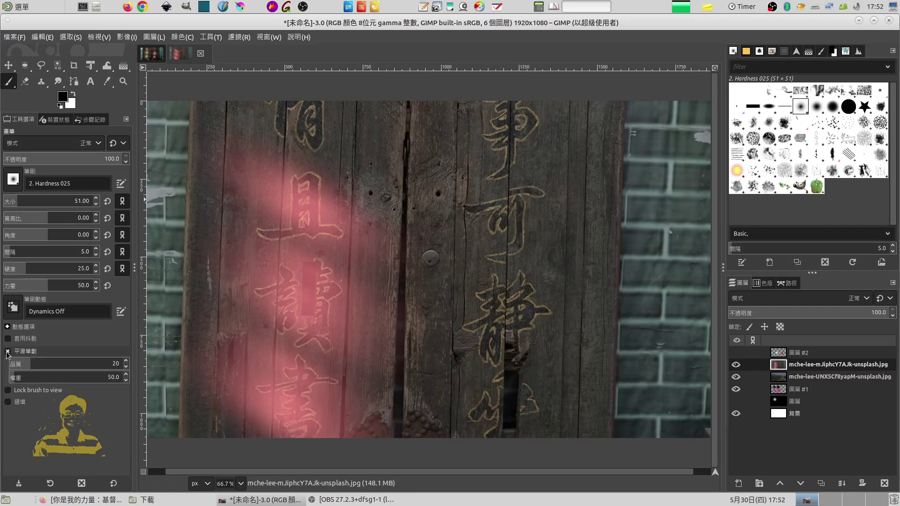
Set a pale yellow foreground colour and lower the brush opacity to about 77.
click(62, 98)
click(86, 155)
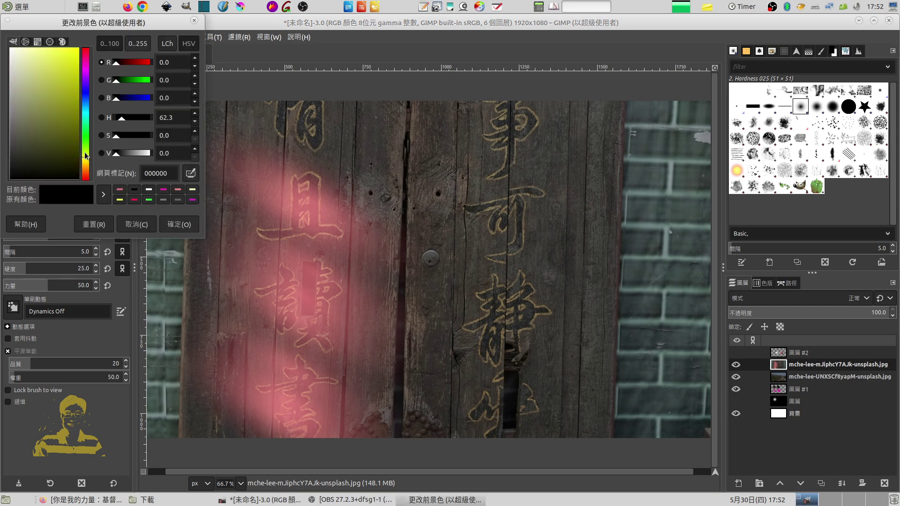
click(37, 52)
click(180, 225)
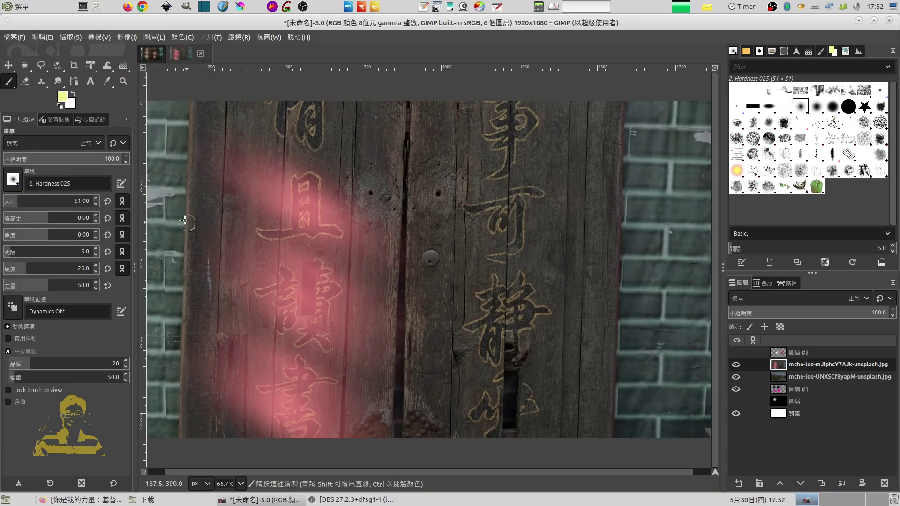
drag(107, 165, 98, 160)
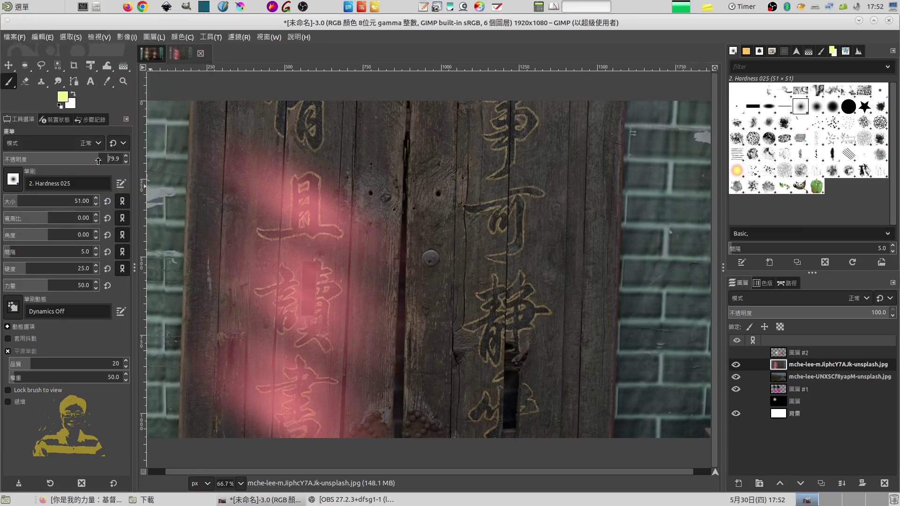
Paint yellow glows by the upper-right character, enlarging the brush to 532 for a large soft one.
click(485, 216)
click(490, 228)
drag(26, 204, 68, 202)
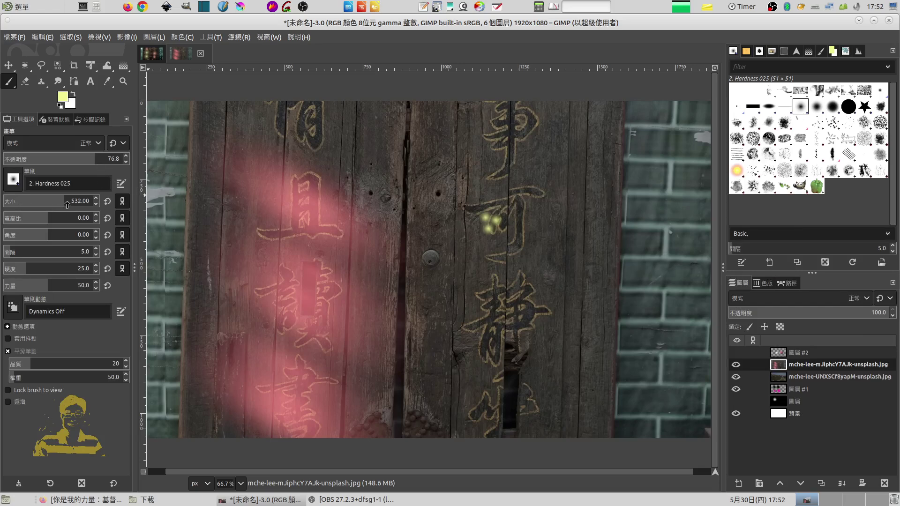
click(491, 217)
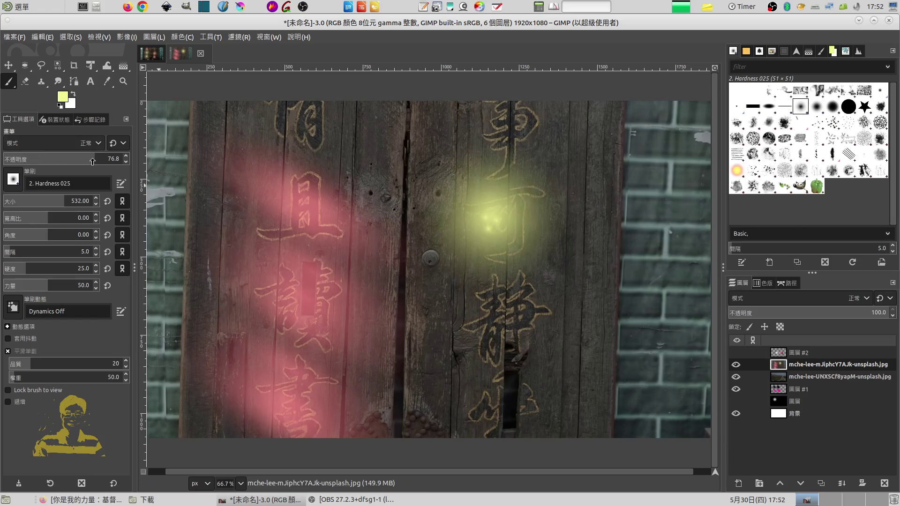
Lower the opacity and paint small then large yellow glows over the lower right character.
drag(92, 161, 72, 163)
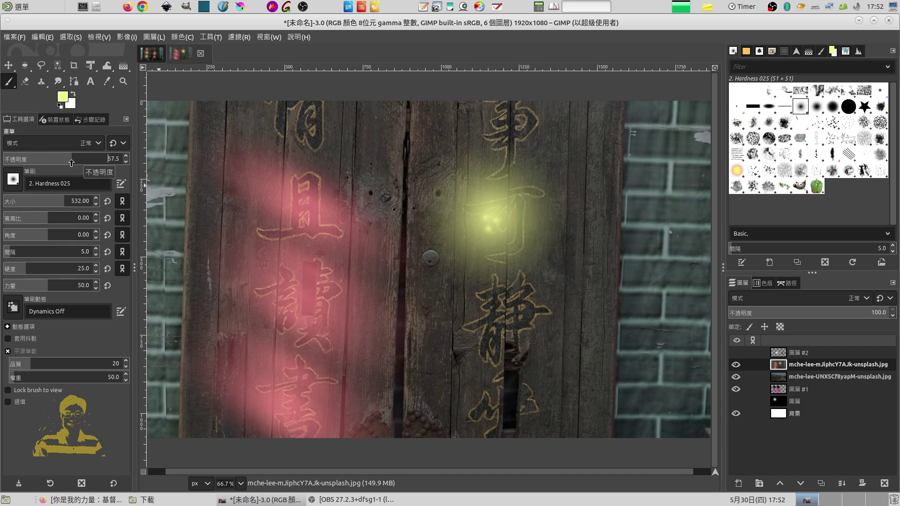
drag(59, 204, 32, 203)
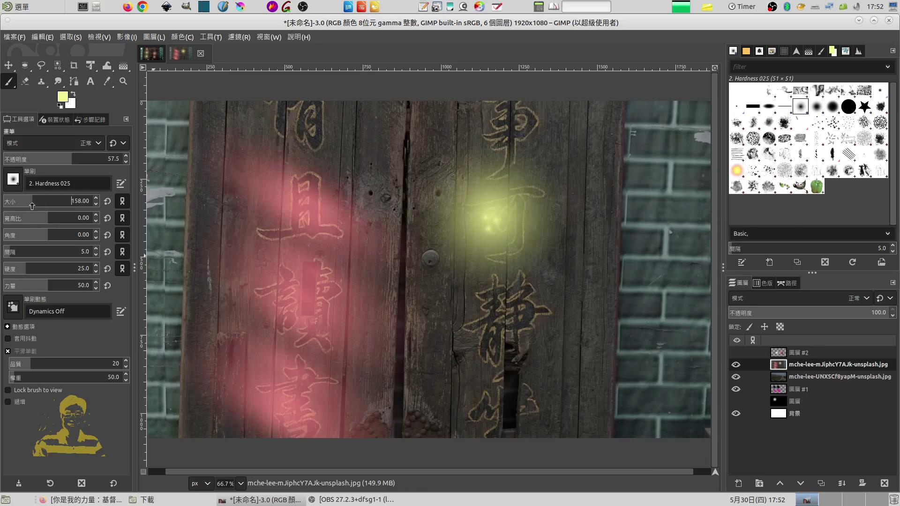
click(484, 311)
click(490, 330)
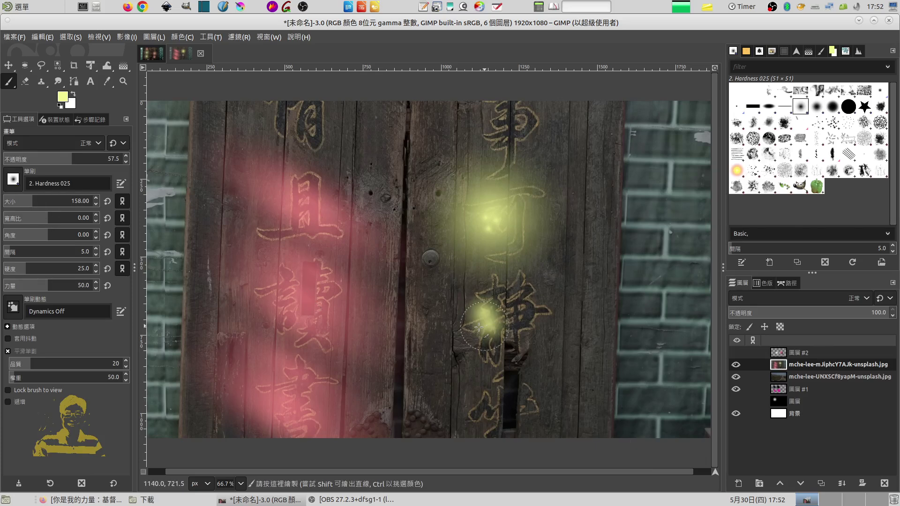
click(71, 205)
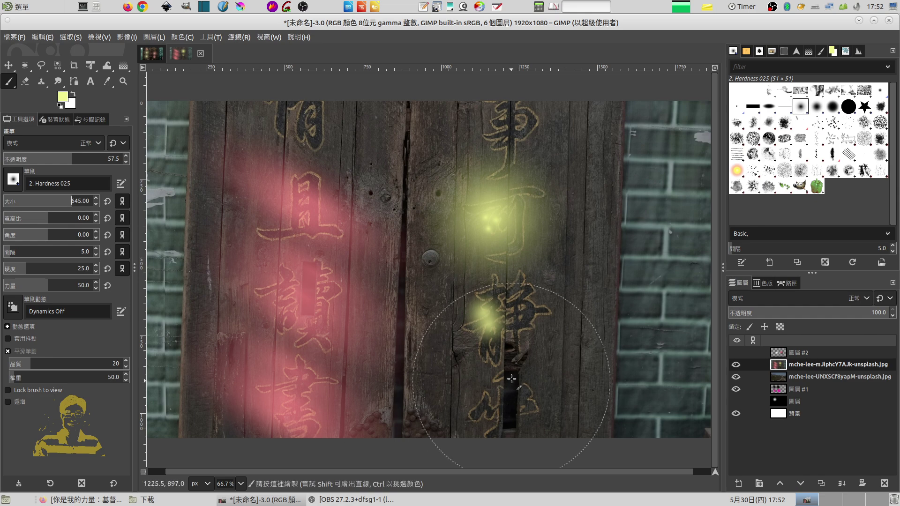
click(502, 332)
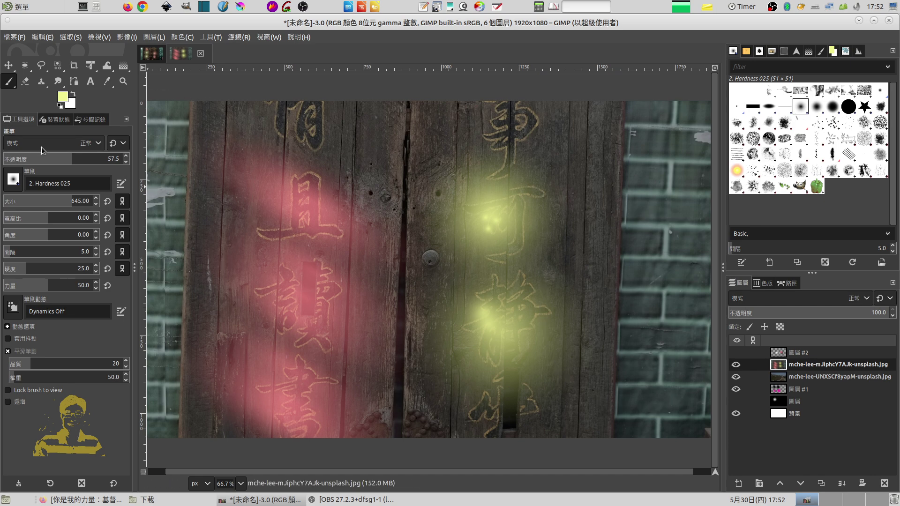
Switch the brush blend mode to Addition (相加).
click(91, 145)
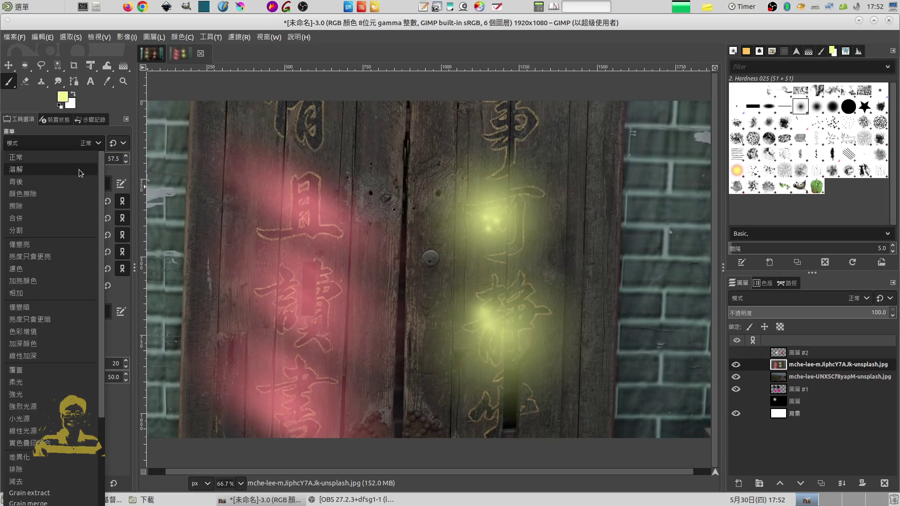
click(32, 293)
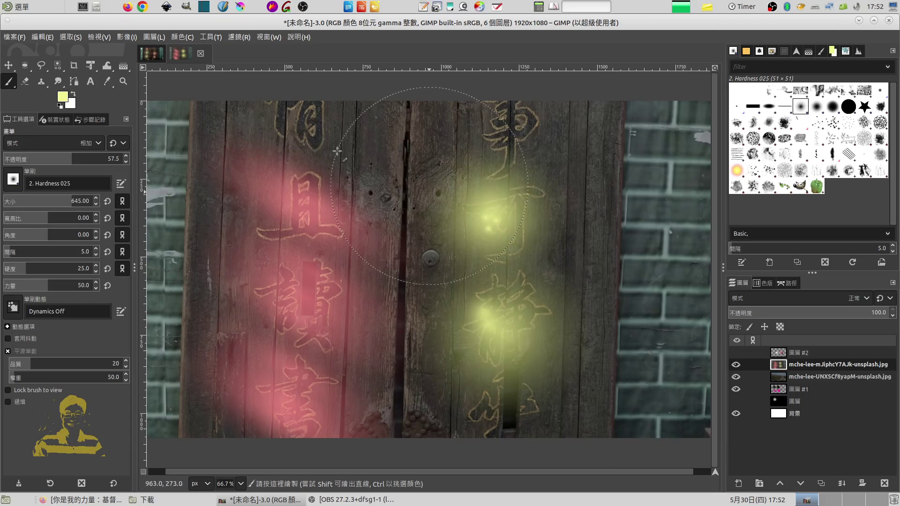
click(38, 38)
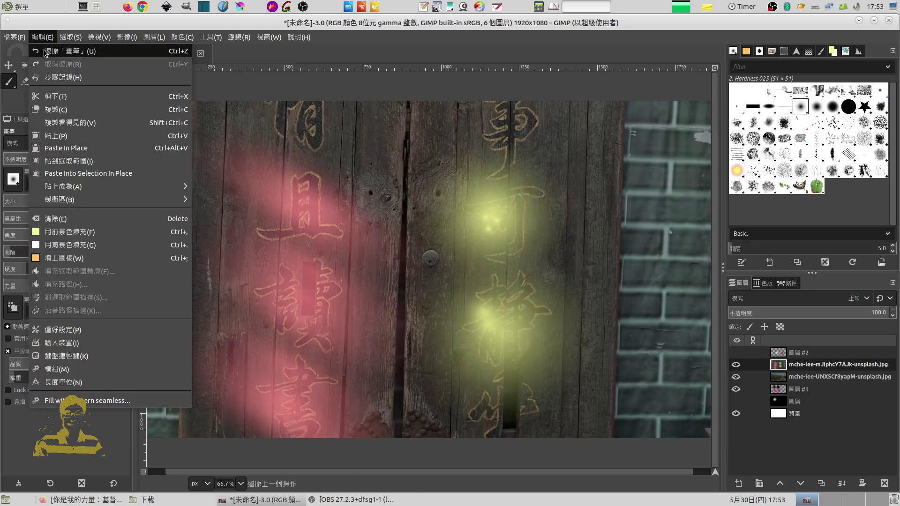
Undo the four lower yellow glow strokes with Edit > Undo.
click(45, 51)
click(37, 38)
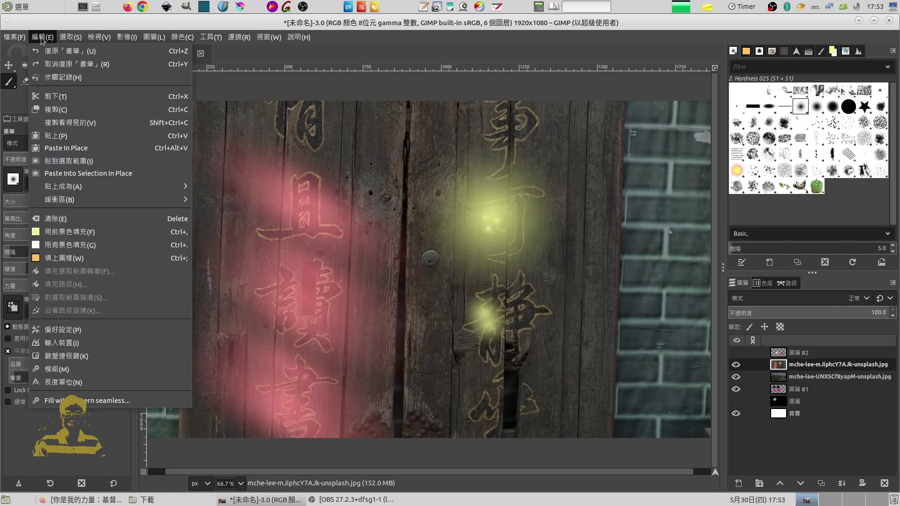
click(45, 52)
click(39, 38)
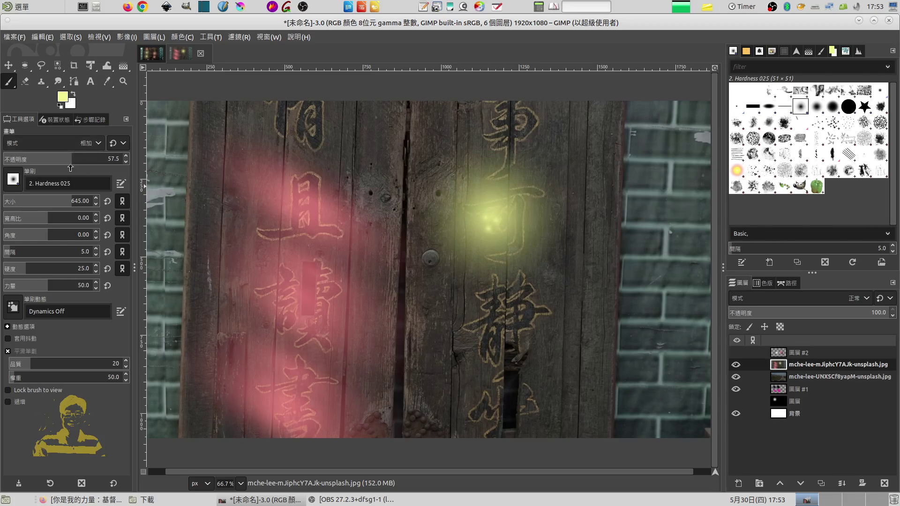
Repaint the lower glow additively, first at brush size 192, then at 659.
drag(40, 203, 36, 202)
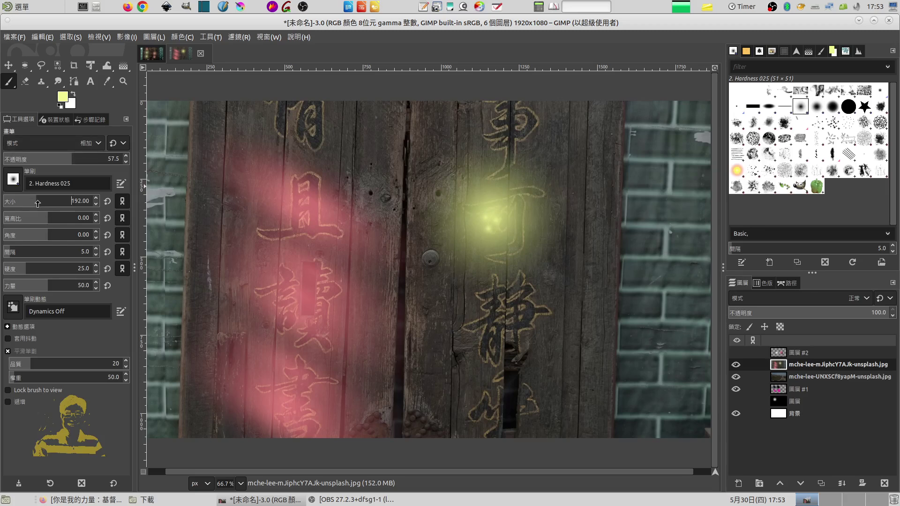
click(479, 329)
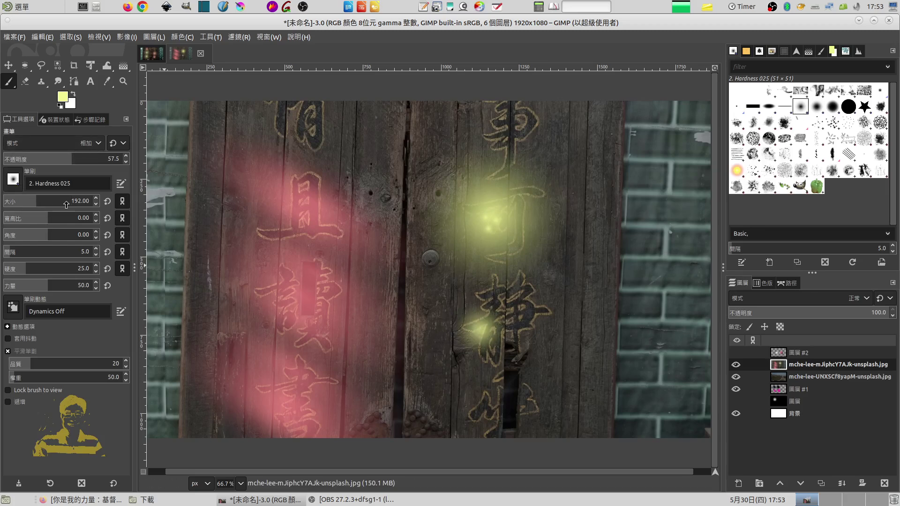
drag(66, 205, 71, 203)
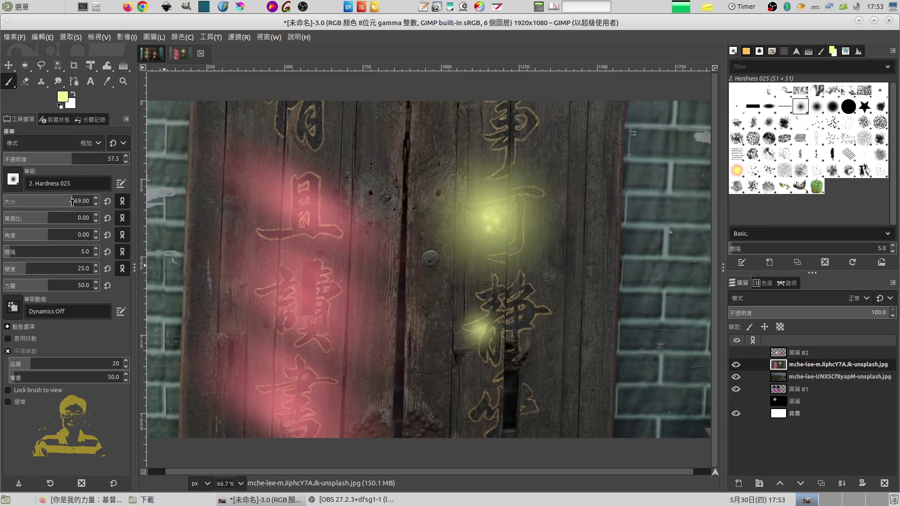
click(492, 325)
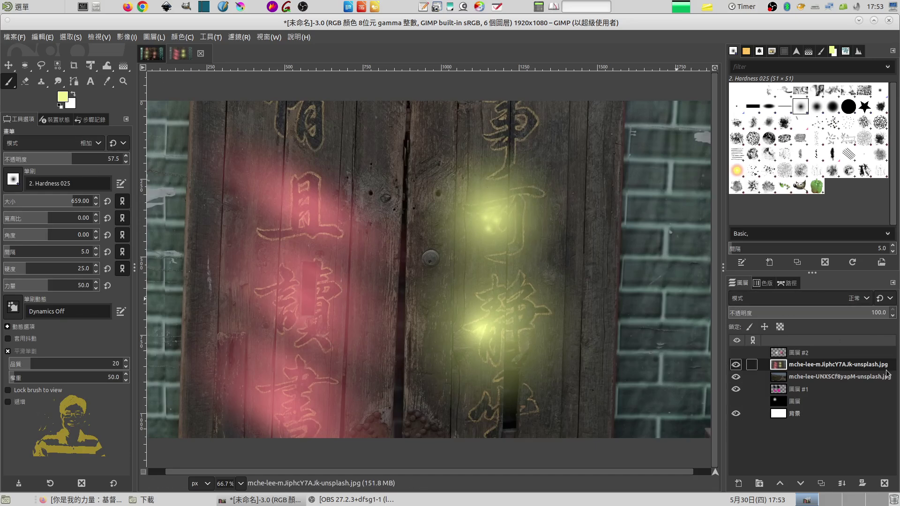
click(867, 298)
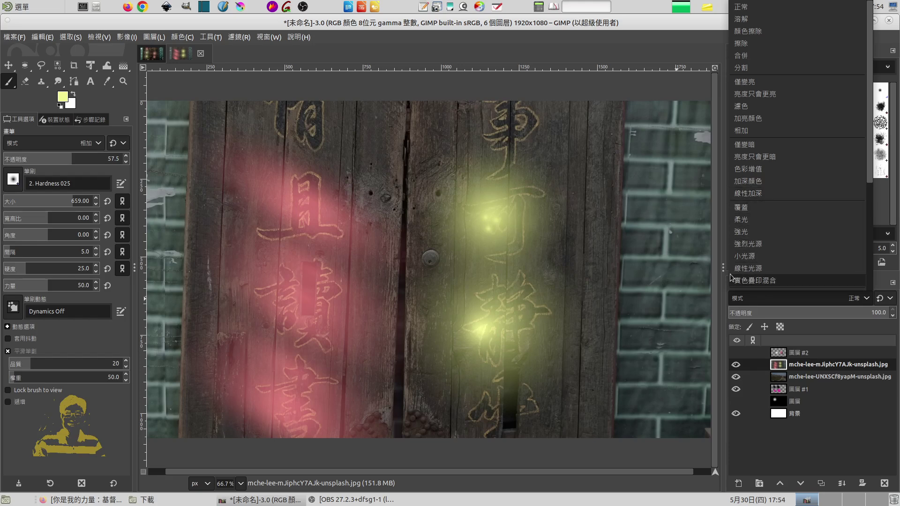
click(649, 269)
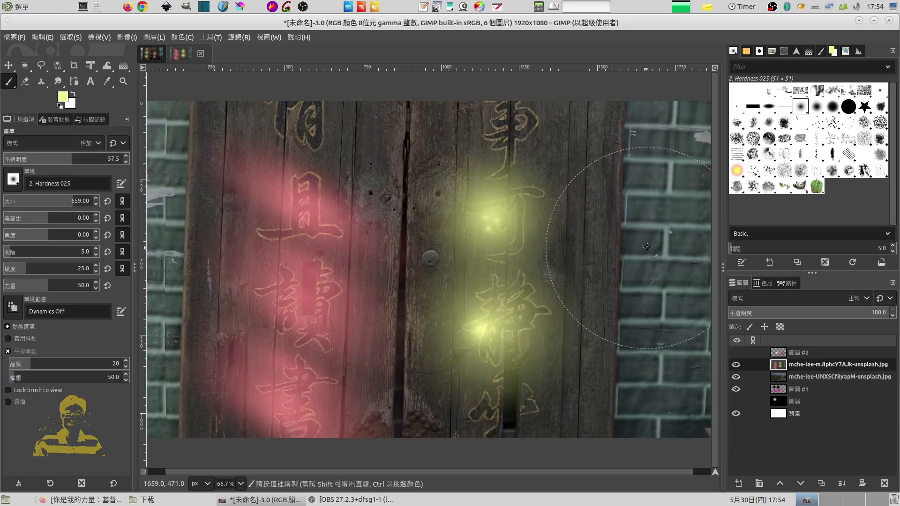
click(771, 7)
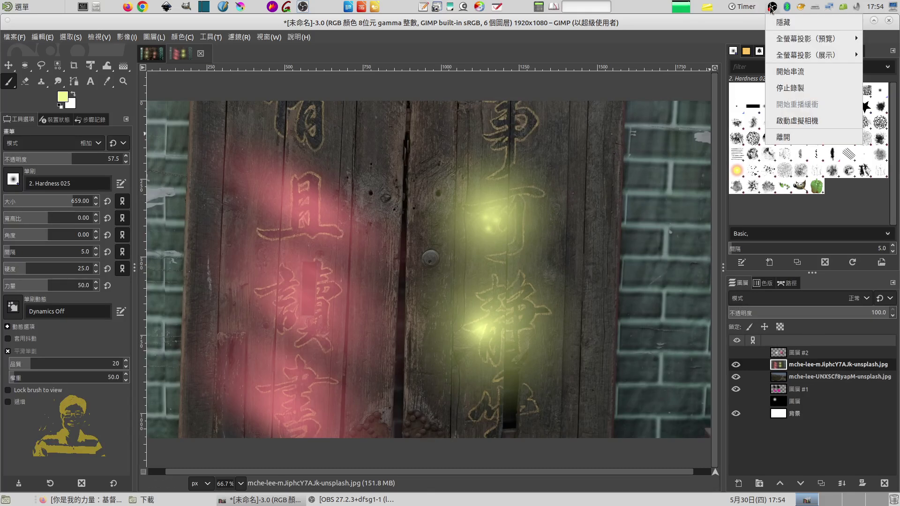